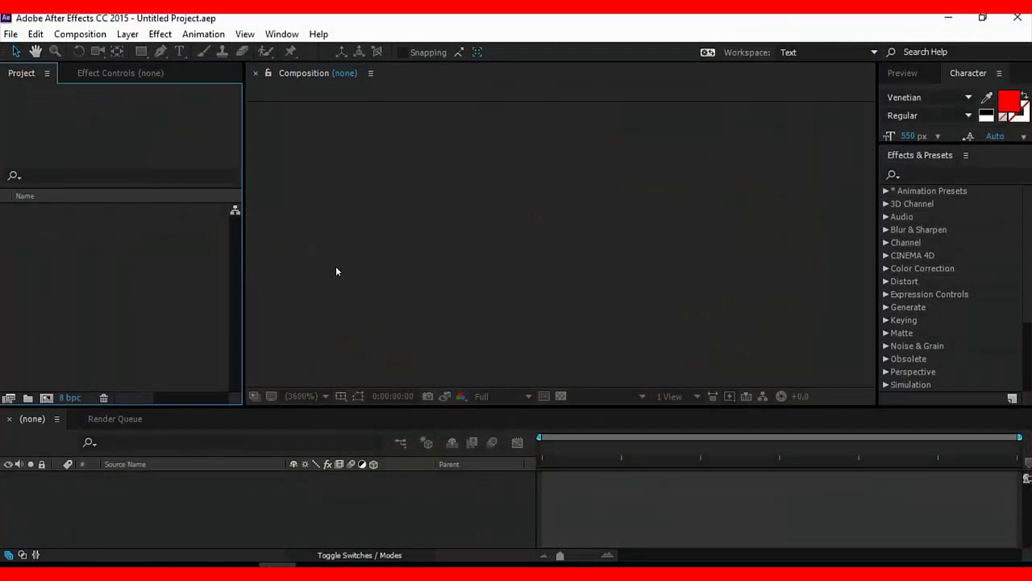
Create a new 1920x1080, 10-second composition named Comp 1.
{"action": "right_click", "coordinate": [103, 273]}
{"action": "left_click", "coordinate": [175, 256]}
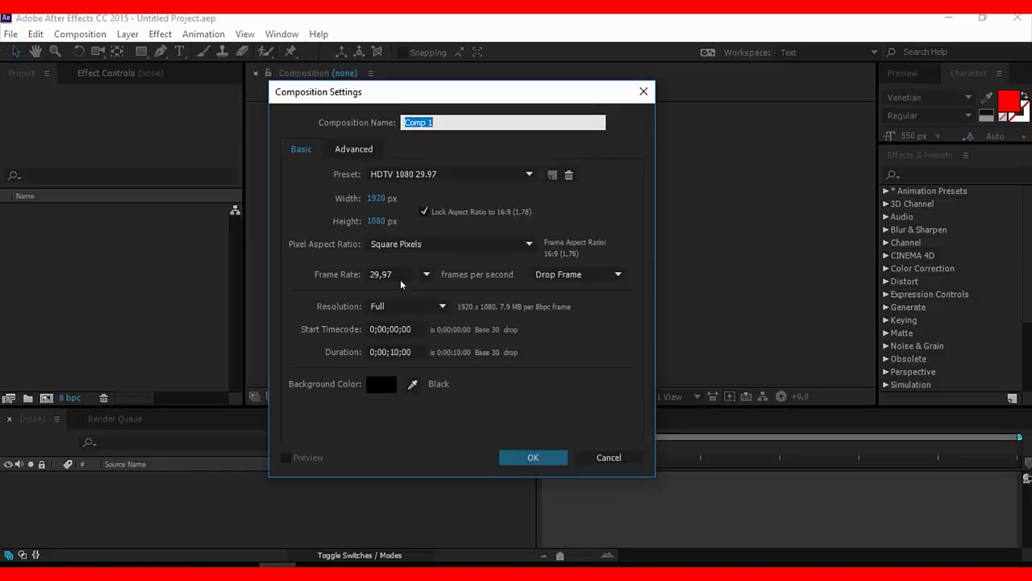
{"action": "left_click", "coordinate": [519, 457]}
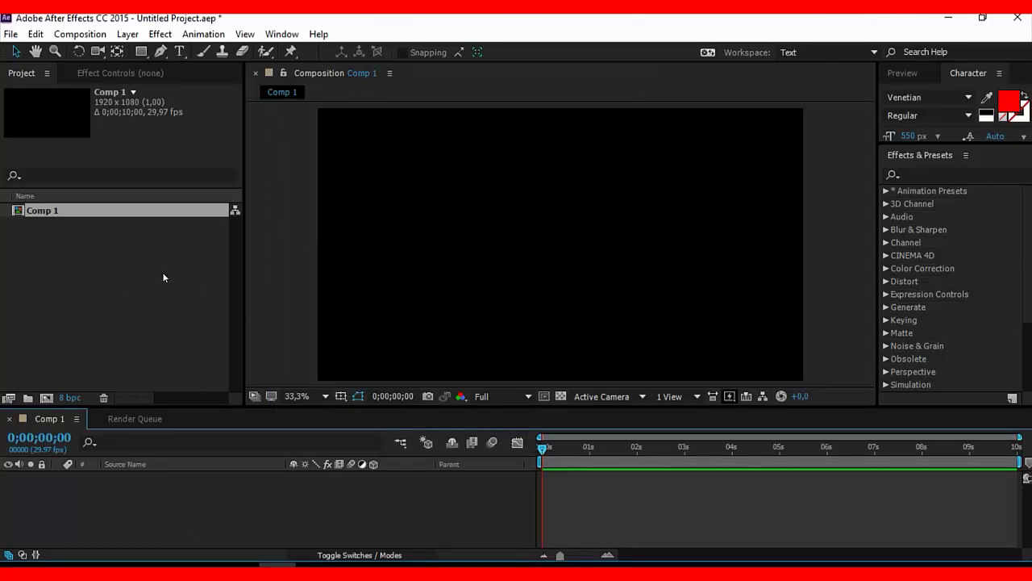
Import the texture_mr_dark scratched texture image into the project.
{"action": "right_click", "coordinate": [143, 262]}
{"action": "mouse_move", "coordinate": [196, 345]}
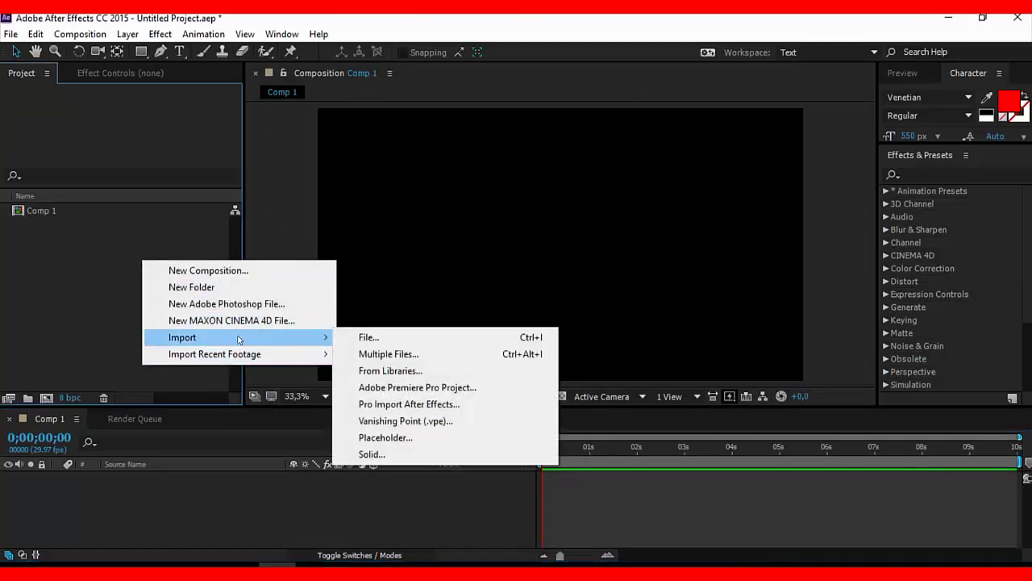
{"action": "left_click", "coordinate": [371, 337]}
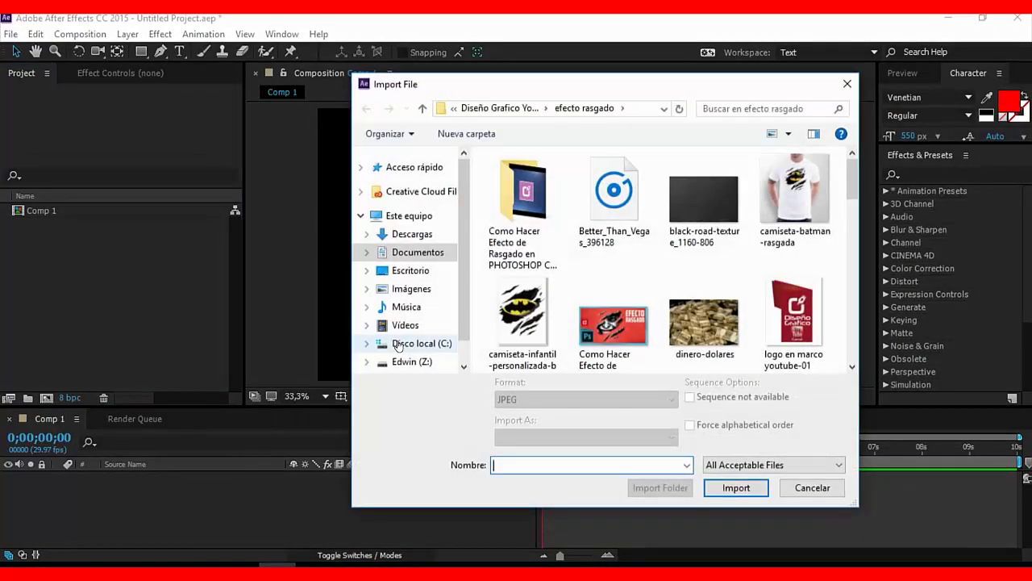
{"action": "left_click_drag", "start_coordinate": [851, 180], "coordinate": [855, 326]}
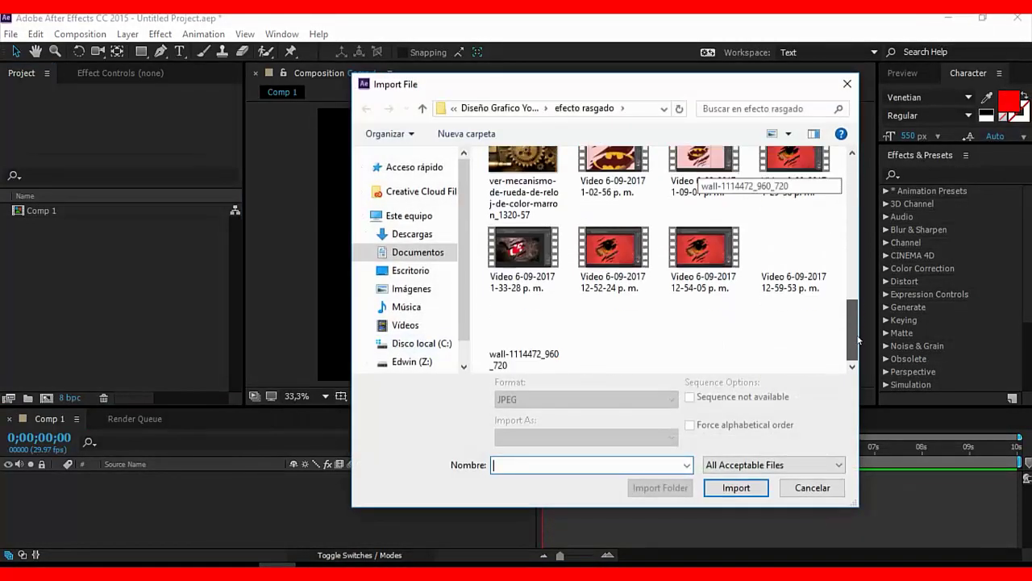
{"action": "scroll", "coordinate": [855, 327], "scroll_direction": "up", "scroll_amount": 3}
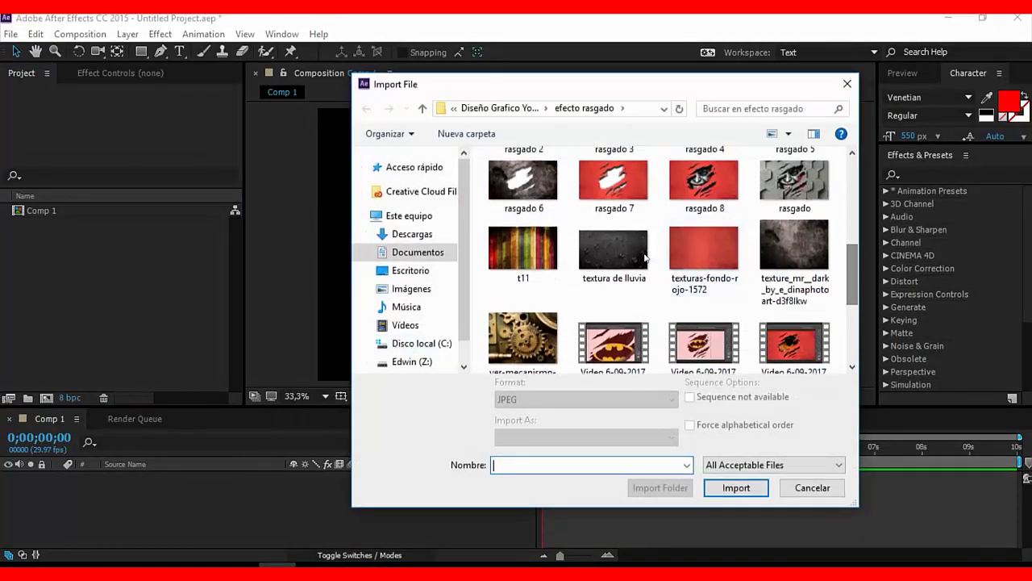
{"action": "left_click", "coordinate": [799, 233]}
{"action": "left_click", "coordinate": [722, 484]}
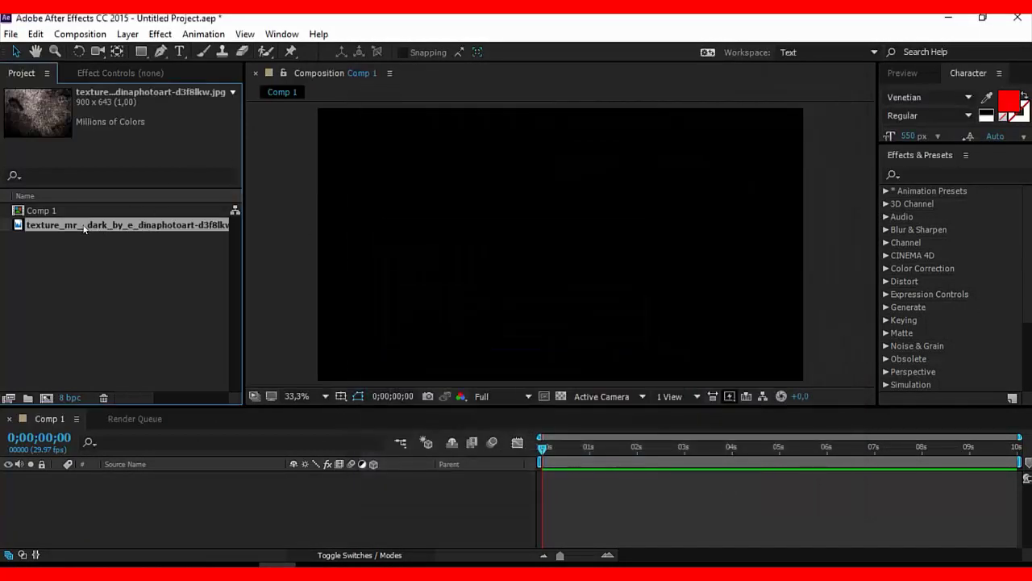
Drop the dark texture into Comp 1's timeline and enlarge it to cover the whole frame.
{"action": "mouse_move", "coordinate": [83, 228]}
{"action": "left_mouse_down"}
{"action": "mouse_move", "coordinate": [145, 494]}
{"action": "mouse_move", "coordinate": [132, 512]}
{"action": "left_mouse_up"}
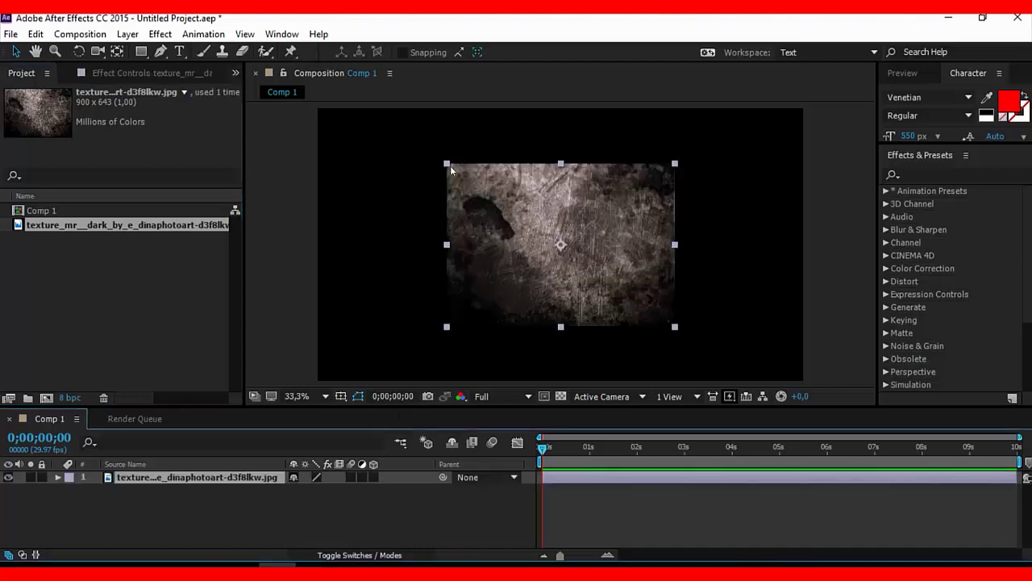
{"action": "left_click_drag", "start_coordinate": [447, 165], "coordinate": [309, 104]}
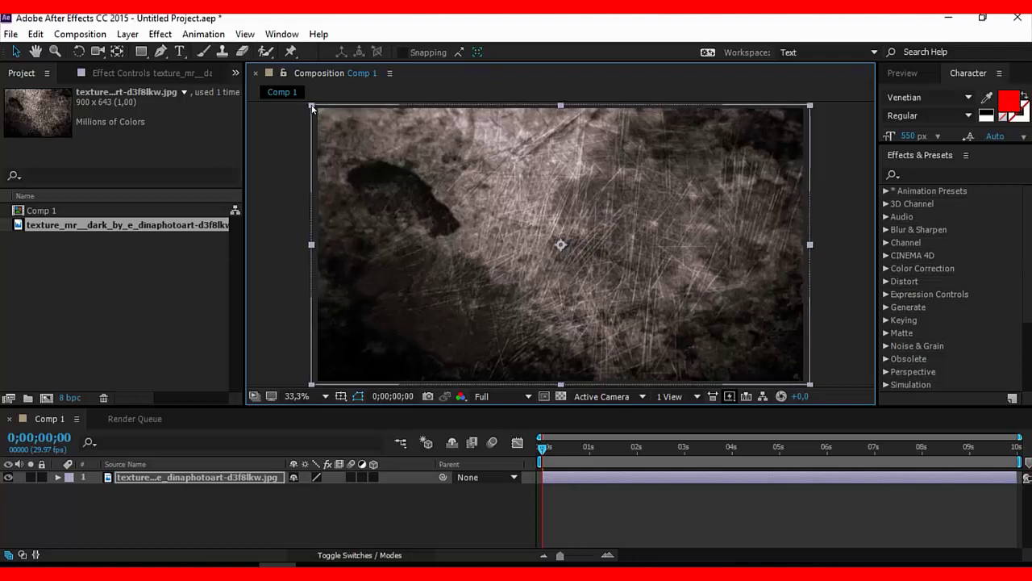
{"action": "left_click_drag", "start_coordinate": [310, 105], "coordinate": [314, 107]}
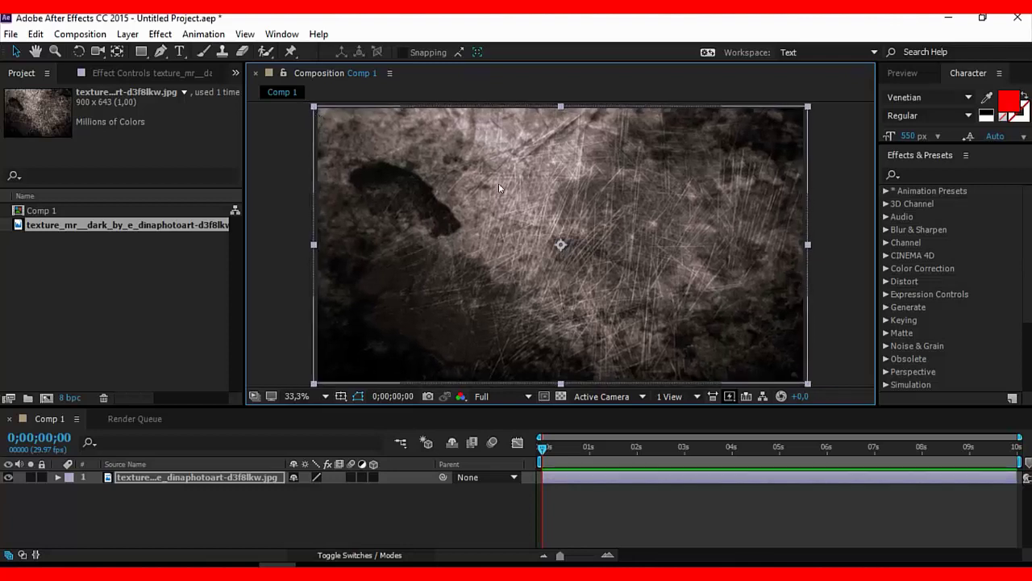
{"action": "key", "text": "F2"}
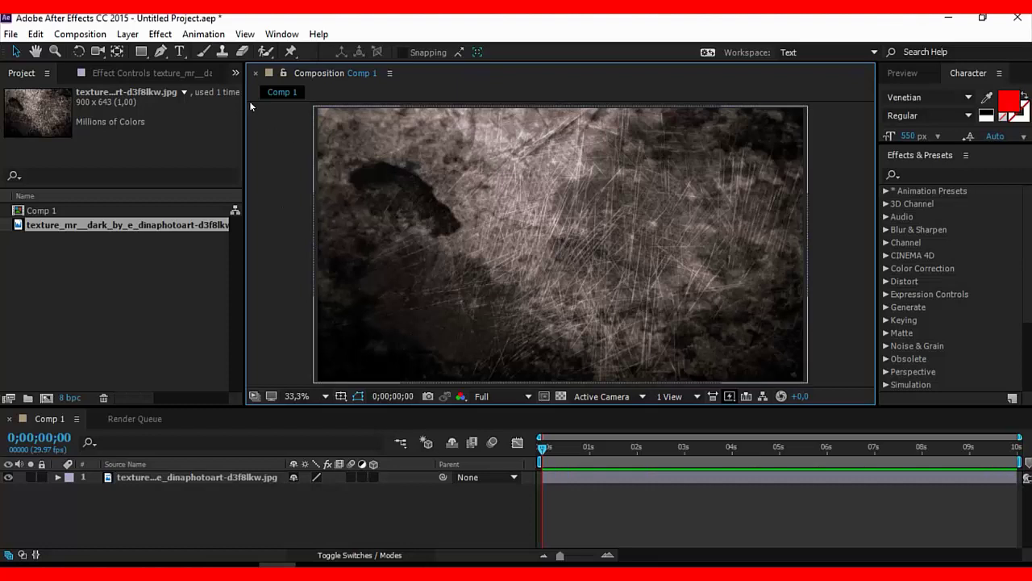
Type 'grafico' in a paragraph text box drawn over the texture.
{"action": "left_click", "coordinate": [179, 53]}
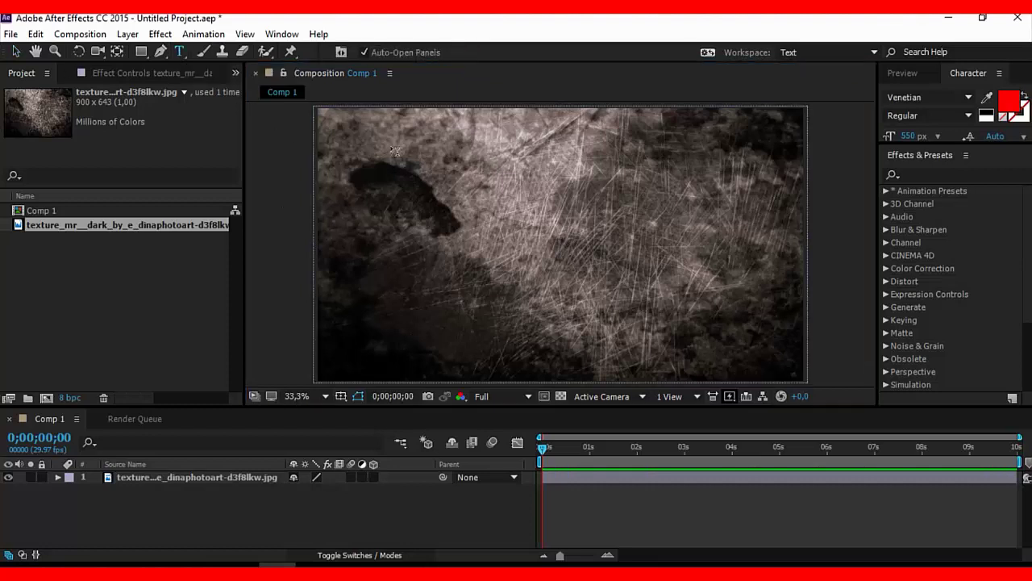
{"action": "left_click_drag", "start_coordinate": [382, 162], "coordinate": [482, 233]}
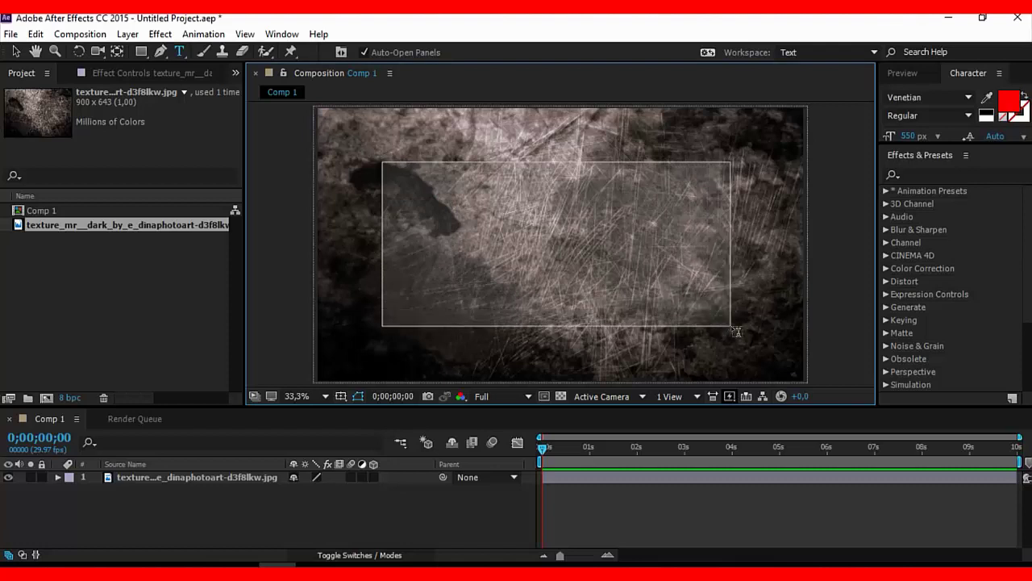
{"action": "left_click_drag", "start_coordinate": [619, 283], "coordinate": [740, 330]}
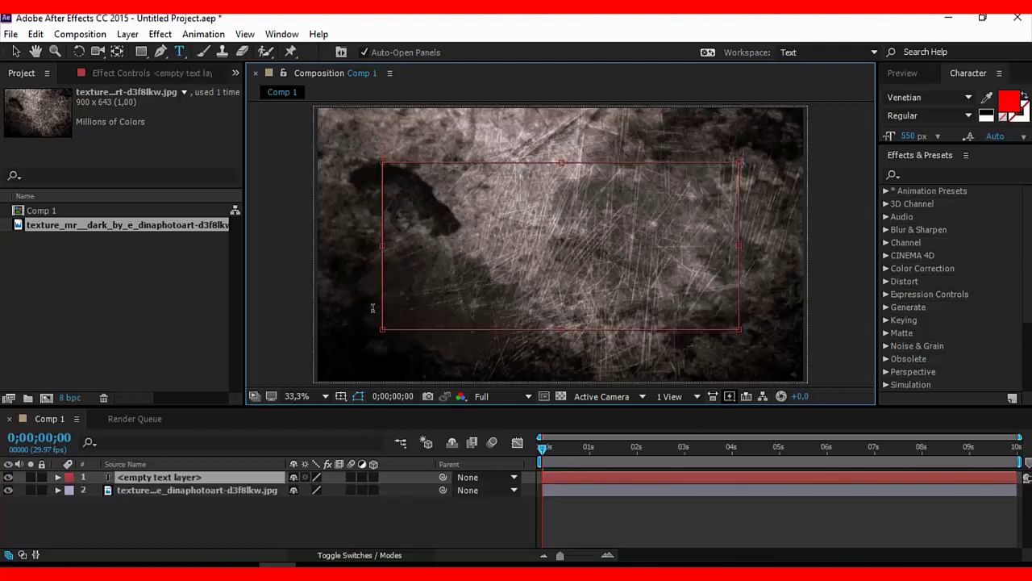
{"action": "type", "text": "grafi"}
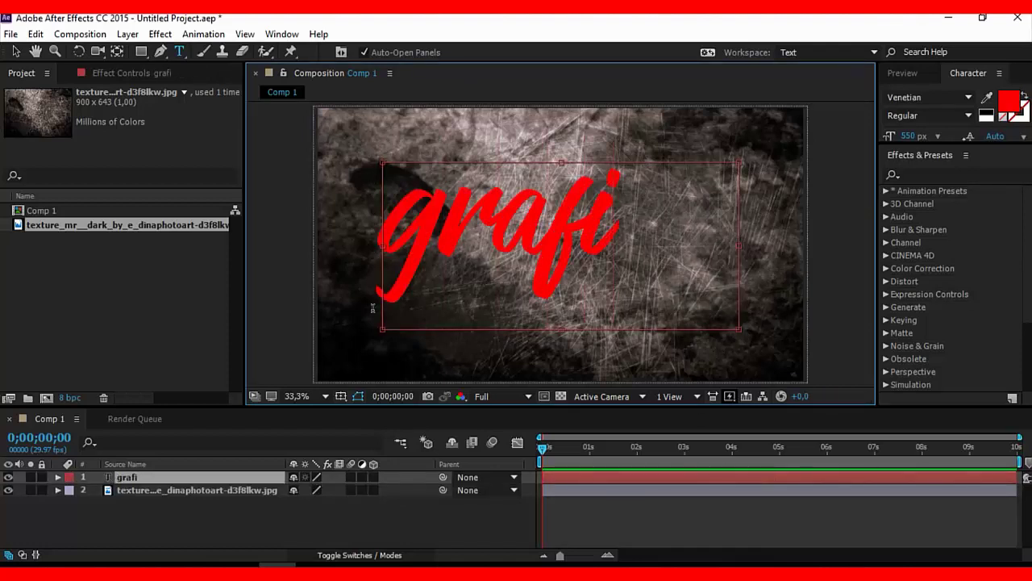
{"action": "type", "text": "co"}
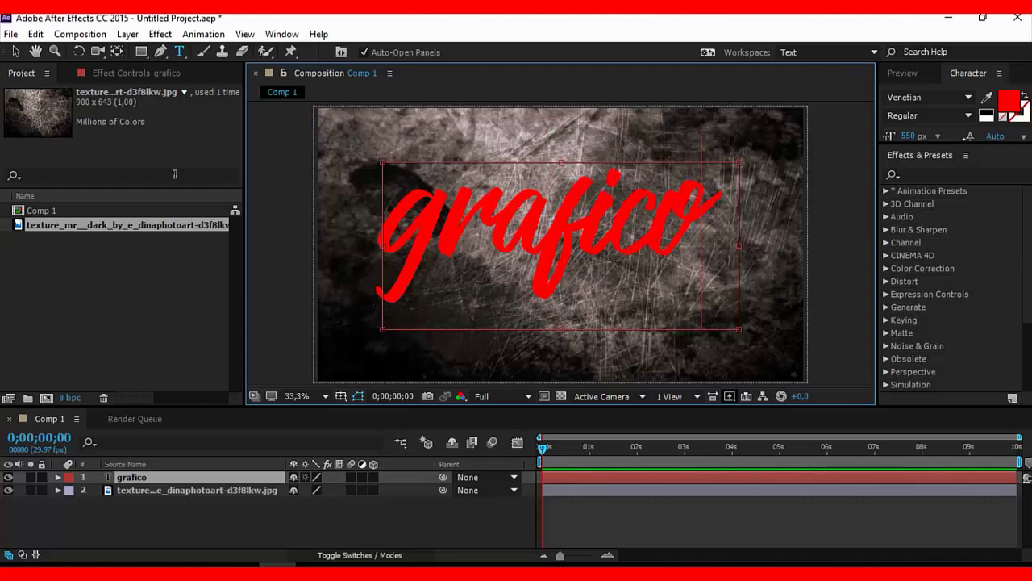
{"action": "left_click", "coordinate": [15, 52]}
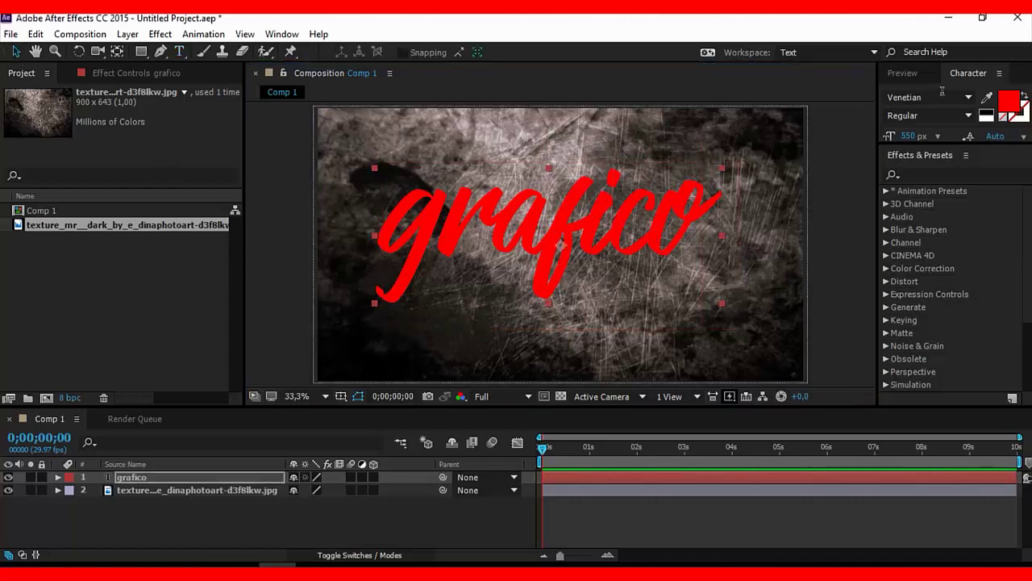
Set the grafico text fill colour to white and nudge it slightly right and down.
{"action": "left_click", "coordinate": [1011, 105]}
{"action": "left_click_drag", "start_coordinate": [664, 329], "coordinate": [450, 207]}
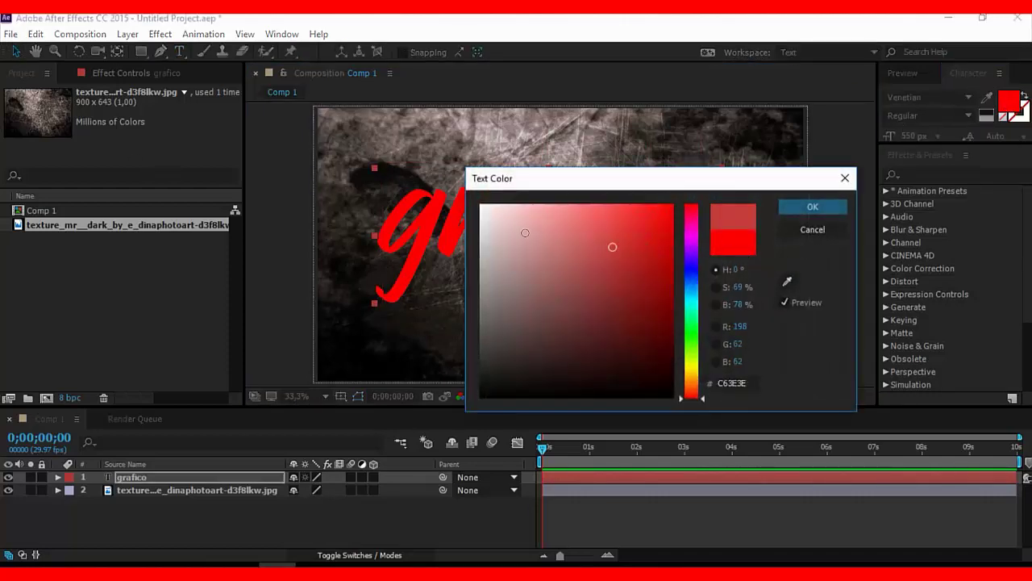
{"action": "left_click", "coordinate": [813, 207]}
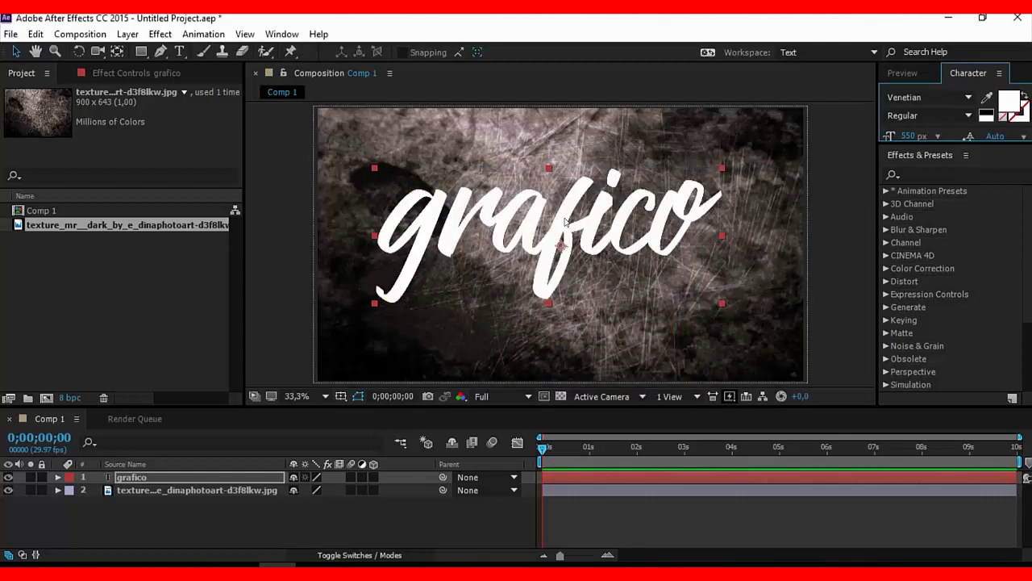
{"action": "left_click_drag", "start_coordinate": [565, 221], "coordinate": [584, 232]}
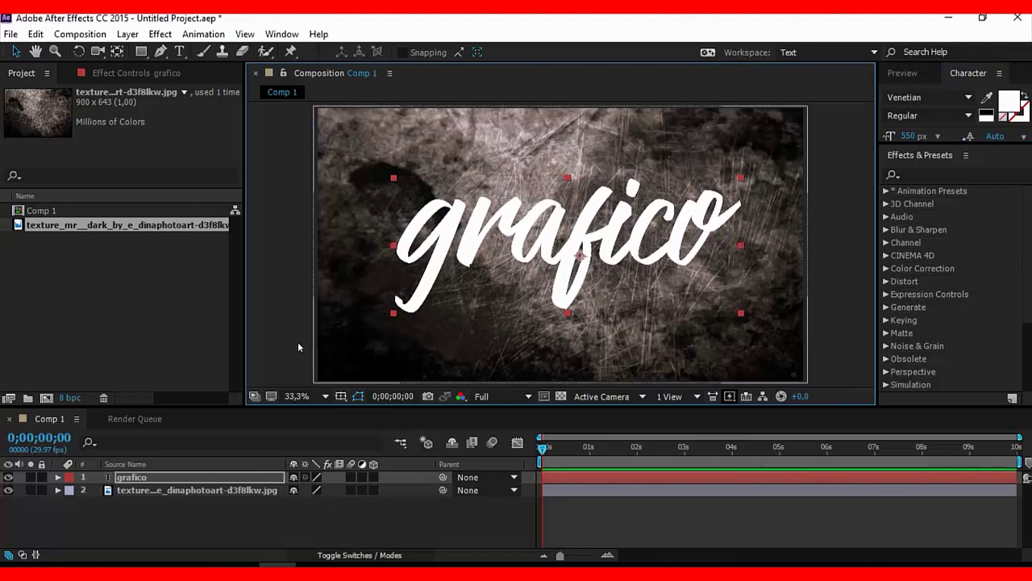
On the grafico layer, start a Pen mask path tracing the g and the r.
{"action": "left_click", "coordinate": [154, 476]}
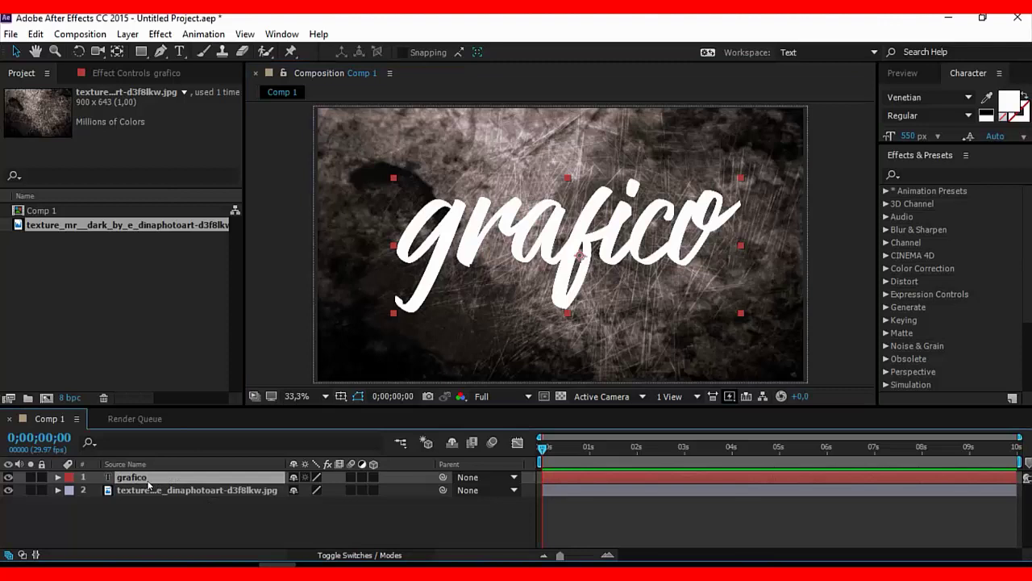
{"action": "left_click", "coordinate": [162, 51]}
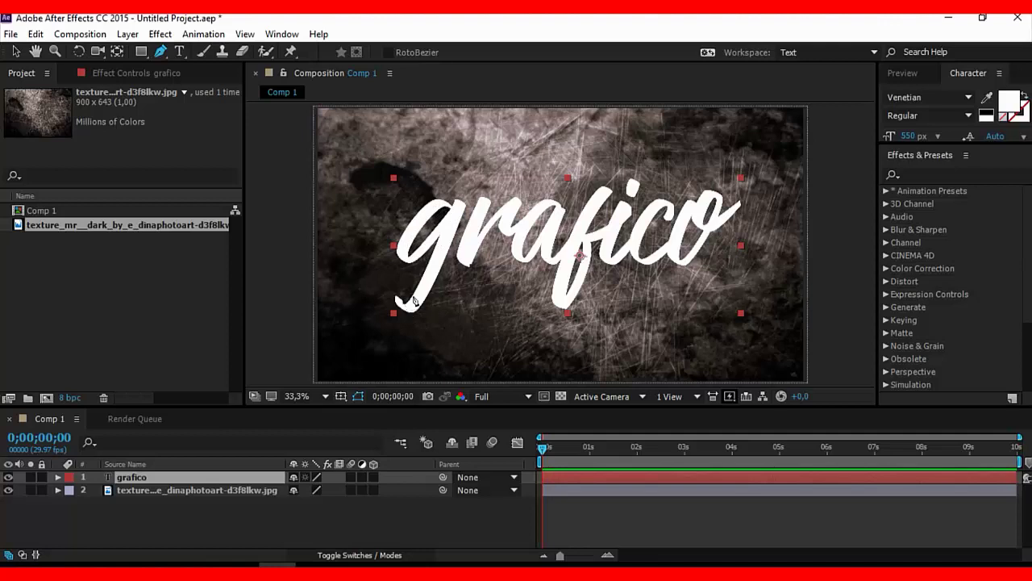
{"action": "left_click", "coordinate": [447, 206]}
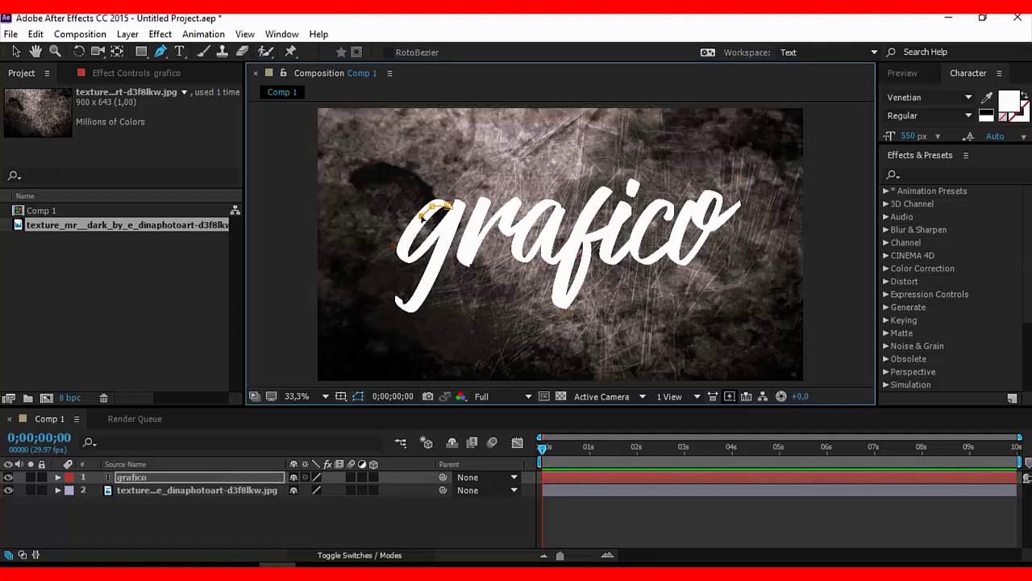
{"action": "left_click", "coordinate": [405, 241]}
{"action": "left_click", "coordinate": [432, 248]}
{"action": "left_click", "coordinate": [456, 210]}
{"action": "left_click", "coordinate": [440, 242]}
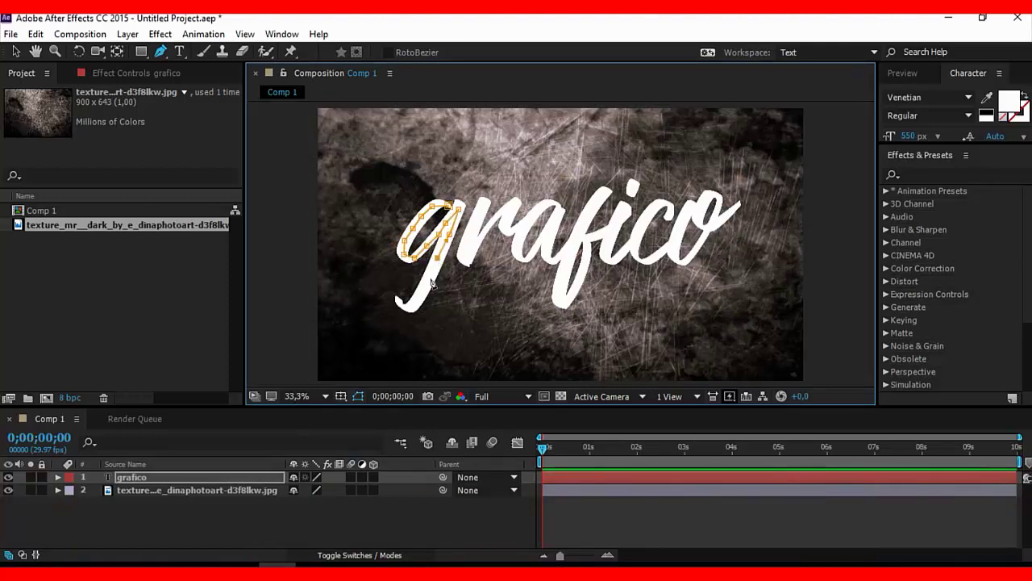
{"action": "left_click", "coordinate": [419, 296]}
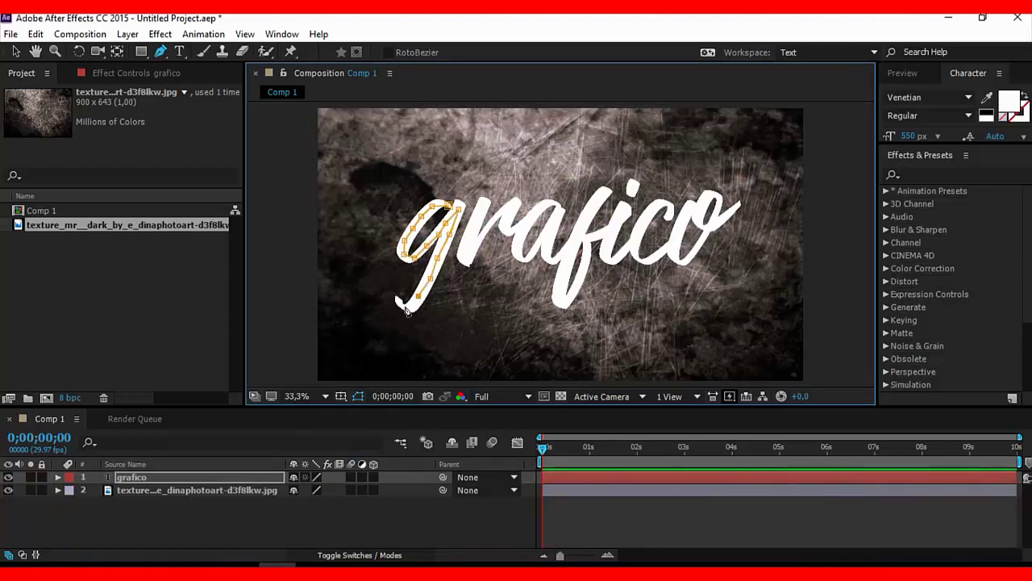
{"action": "left_click", "coordinate": [484, 200]}
{"action": "left_click", "coordinate": [473, 229]}
{"action": "left_click", "coordinate": [465, 256]}
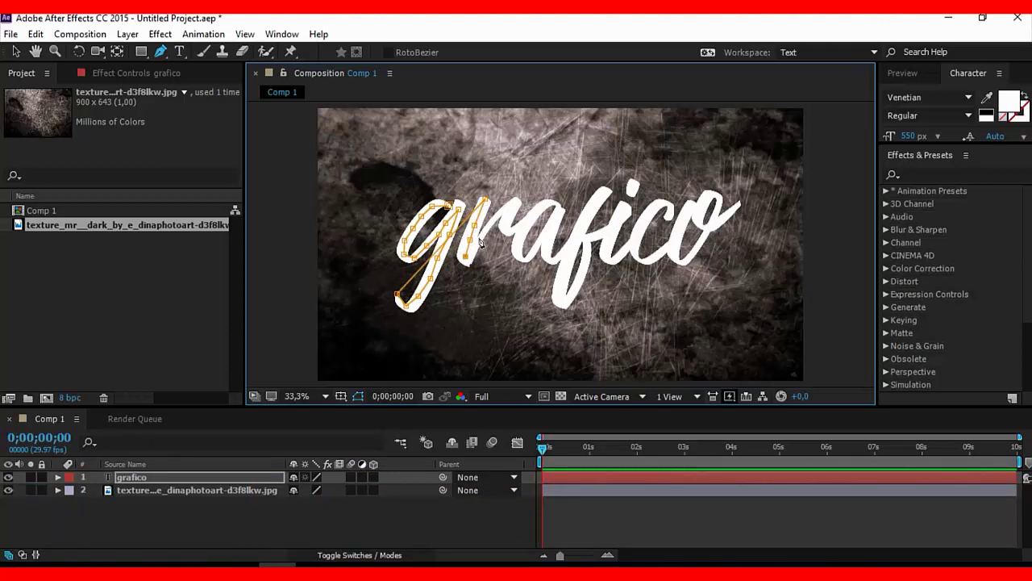
{"action": "left_click", "coordinate": [496, 215]}
{"action": "left_click", "coordinate": [510, 204]}
{"action": "key", "text": "ctrl+z"}
Continue the mask path around the a, down the f and to the i.
{"action": "left_click", "coordinate": [524, 225]}
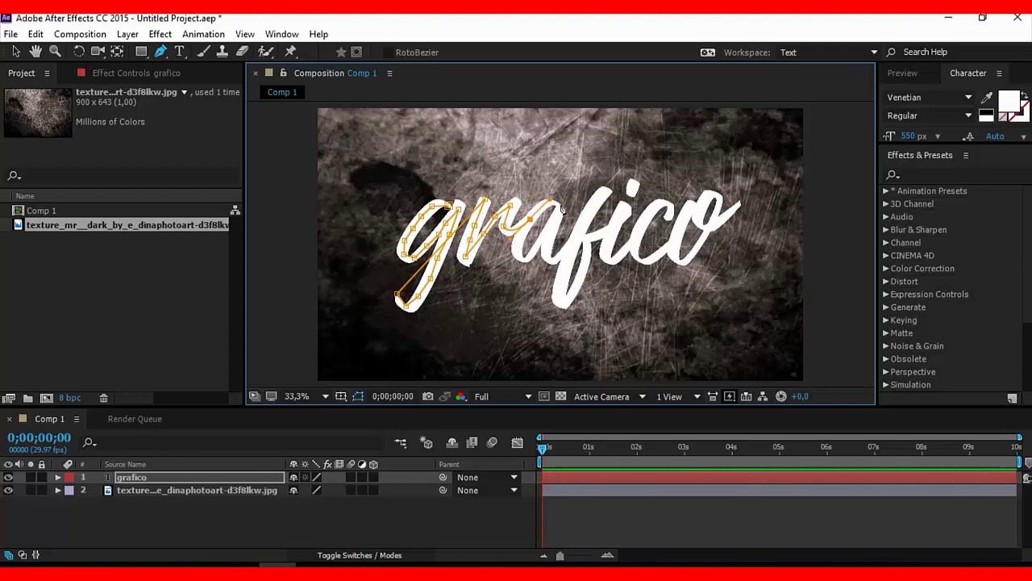
{"action": "left_click", "coordinate": [562, 209]}
{"action": "left_click", "coordinate": [539, 242]}
{"action": "left_click", "coordinate": [524, 256]}
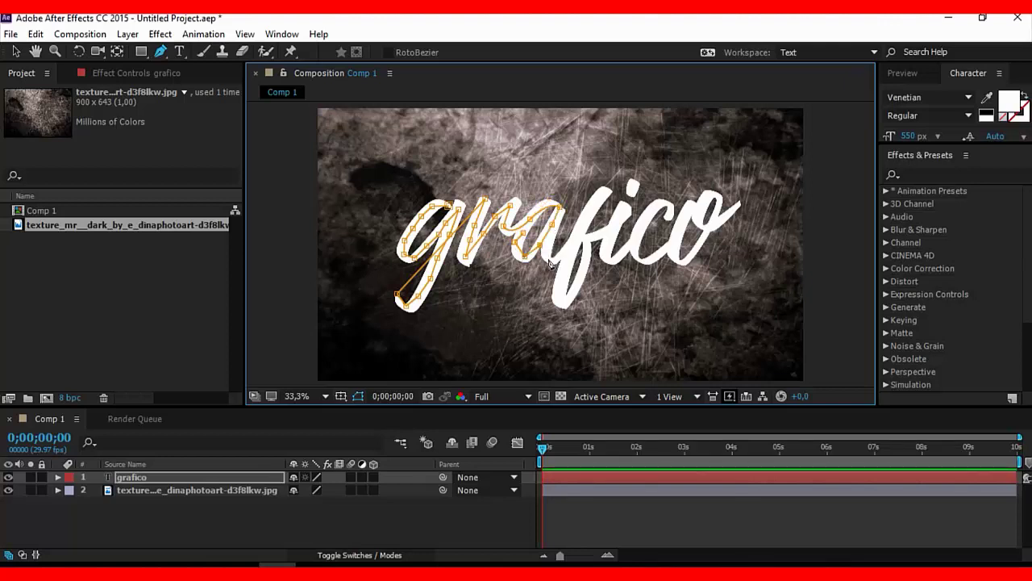
{"action": "left_click", "coordinate": [552, 248]}
{"action": "left_click", "coordinate": [611, 191]}
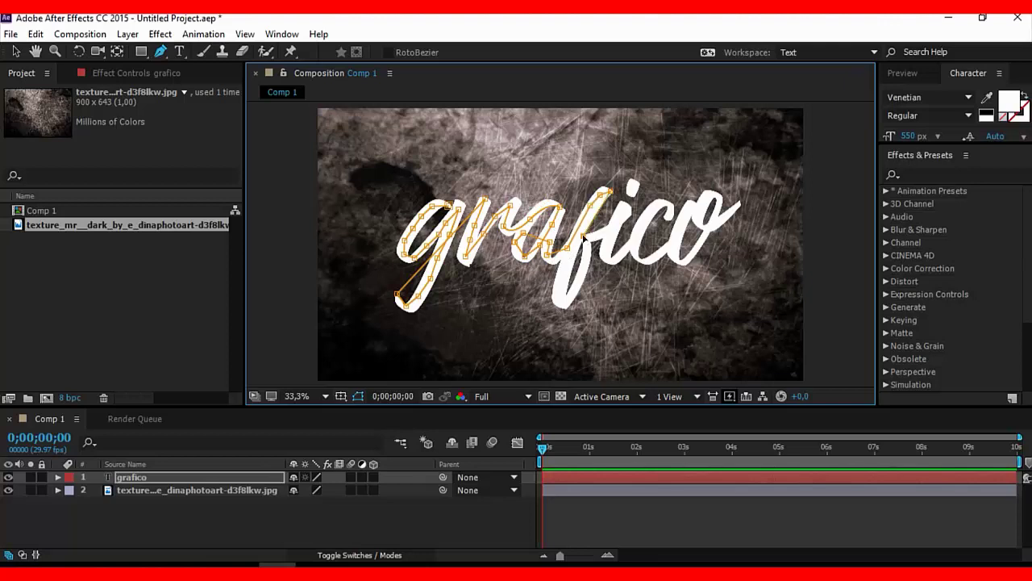
{"action": "left_click", "coordinate": [561, 300]}
{"action": "left_click", "coordinate": [575, 296]}
{"action": "left_click", "coordinate": [579, 274]}
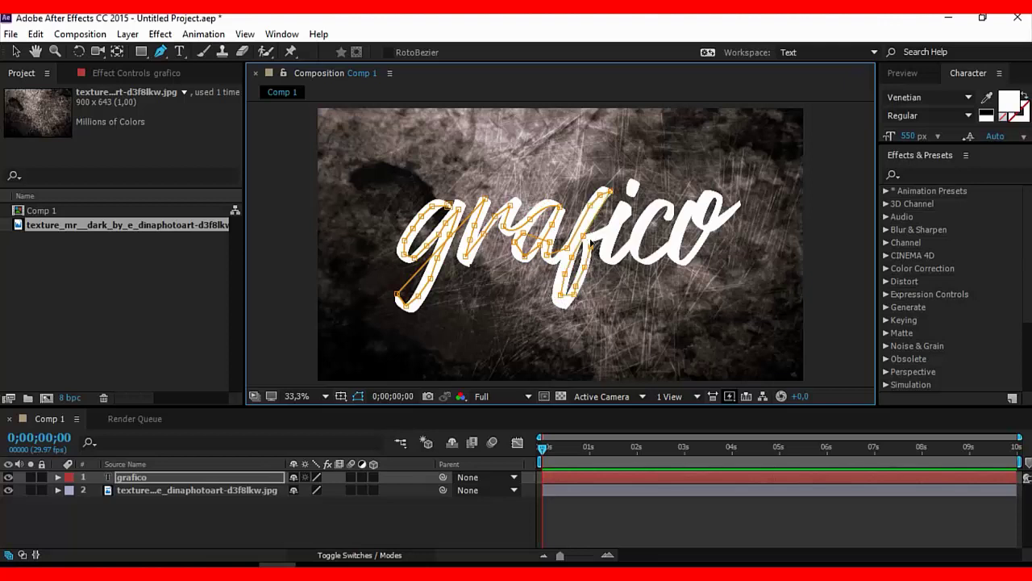
{"action": "left_click", "coordinate": [617, 223]}
{"action": "left_click", "coordinate": [628, 255]}
Finish the path through the c and o, curling into a flourish past the o.
{"action": "left_click", "coordinate": [669, 217]}
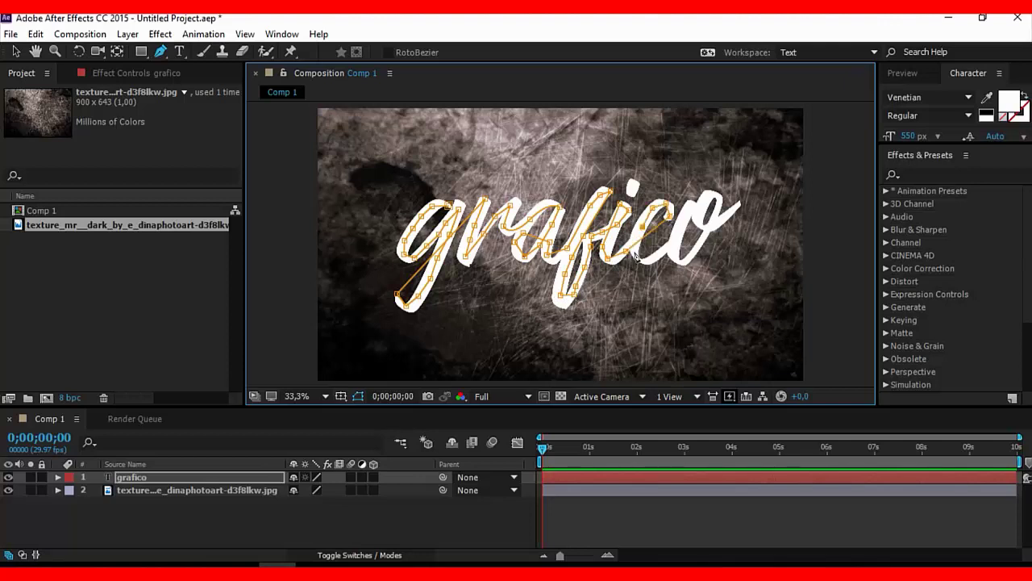
{"action": "left_click", "coordinate": [668, 251]}
{"action": "left_click", "coordinate": [690, 208]}
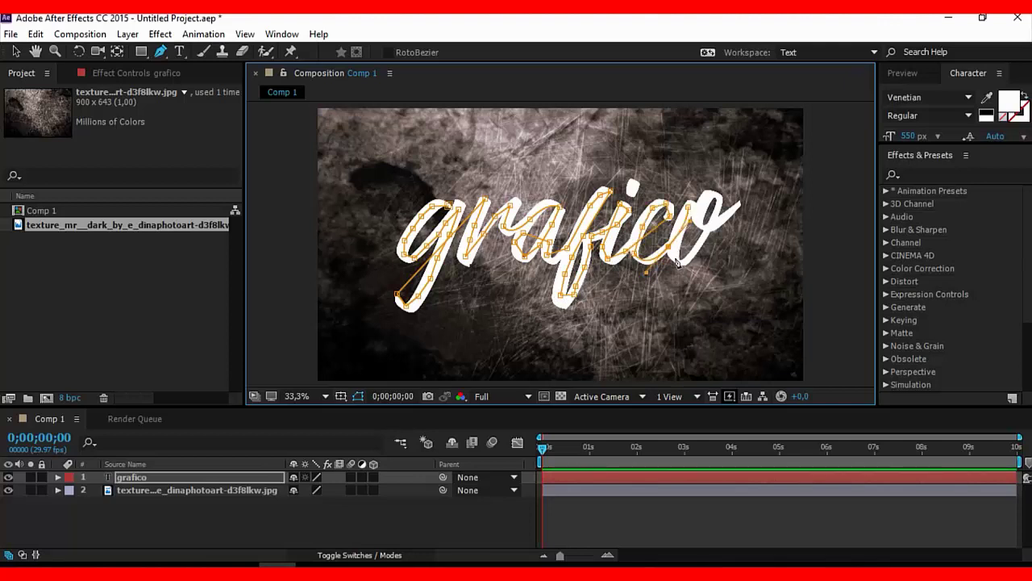
{"action": "left_click", "coordinate": [683, 262]}
{"action": "left_click", "coordinate": [703, 244]}
{"action": "left_click", "coordinate": [714, 217]}
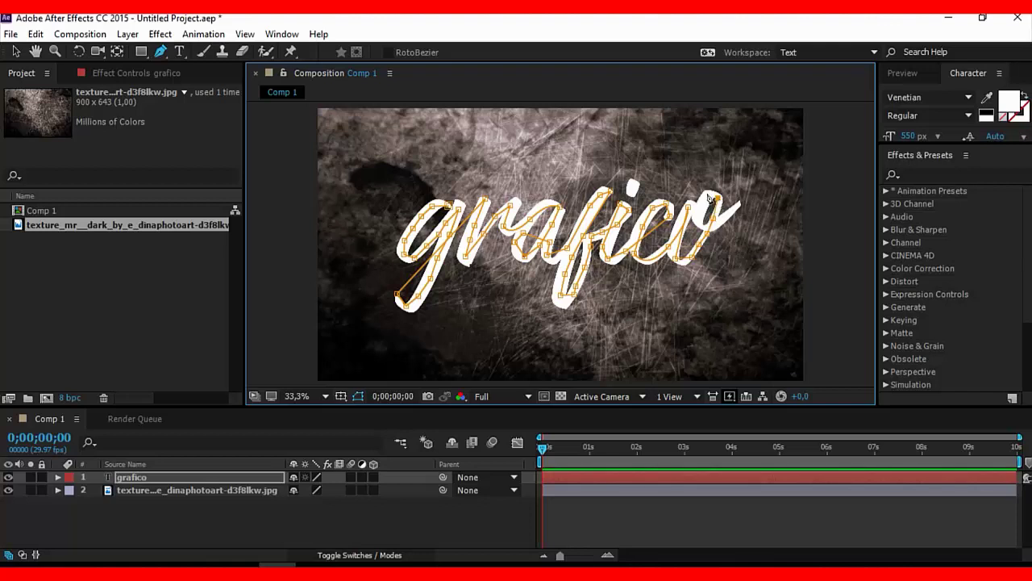
{"action": "left_click", "coordinate": [710, 196]}
{"action": "left_click", "coordinate": [689, 164]}
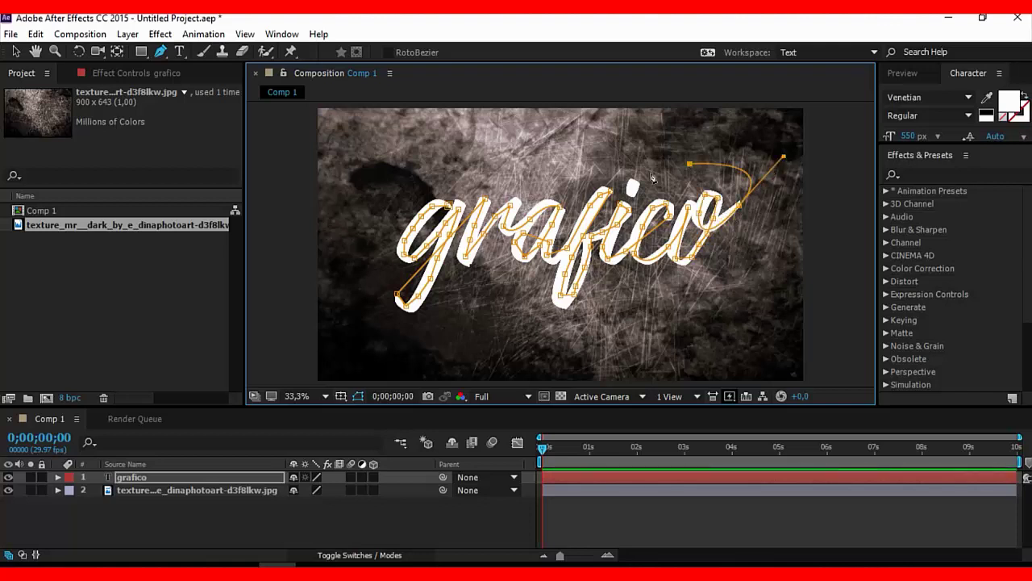
{"action": "left_click", "coordinate": [637, 164]}
{"action": "left_click", "coordinate": [639, 185]}
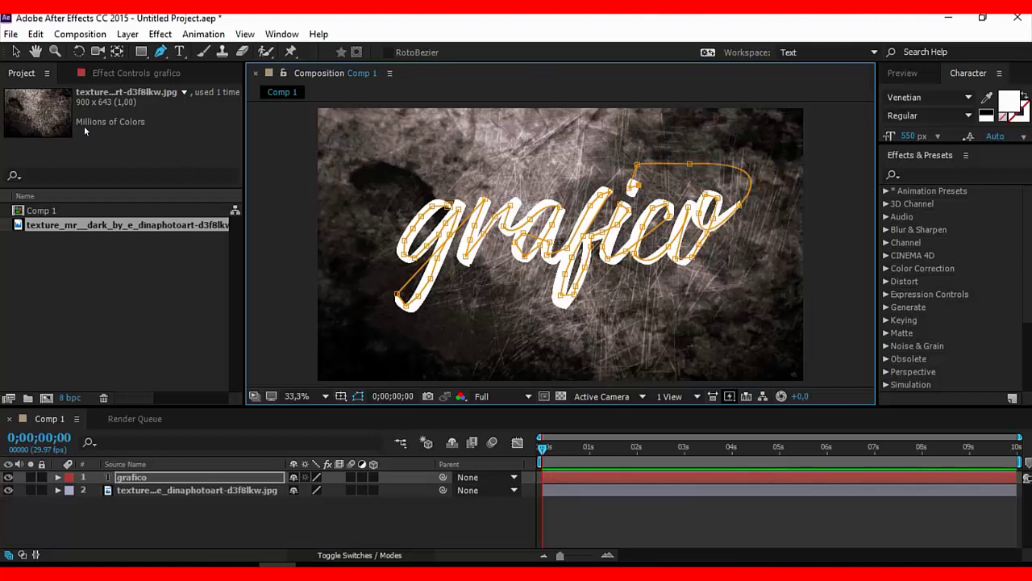
{"action": "key", "text": "v"}
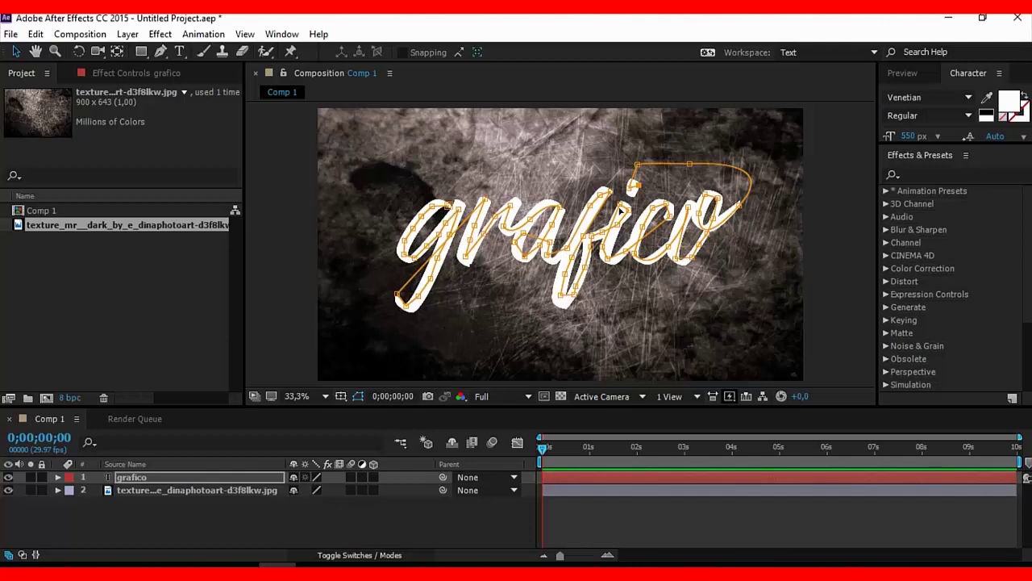
Apply the Generate > Stroke effect to the grafico layer.
{"action": "left_click", "coordinate": [160, 34]}
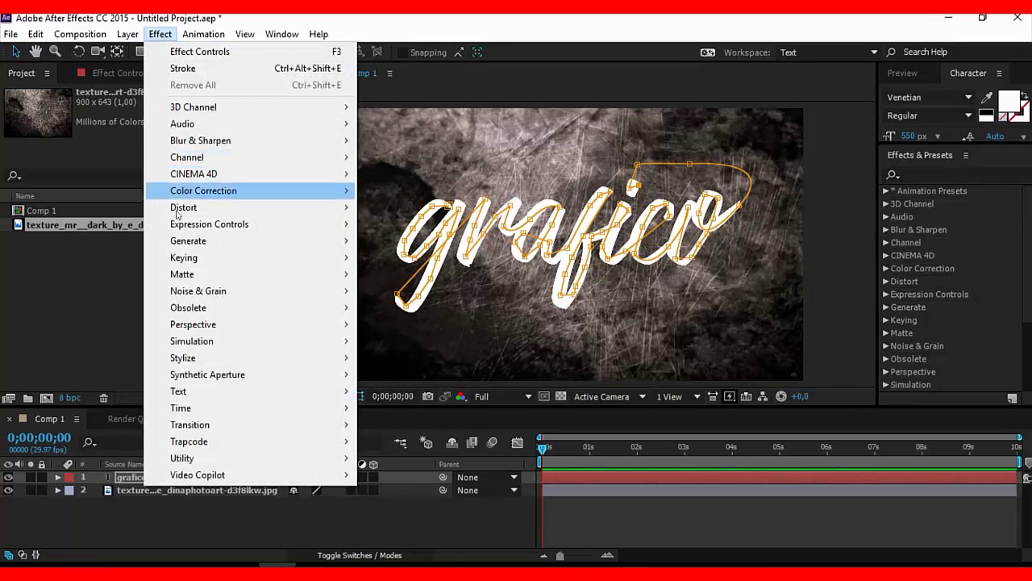
{"action": "mouse_move", "coordinate": [211, 244]}
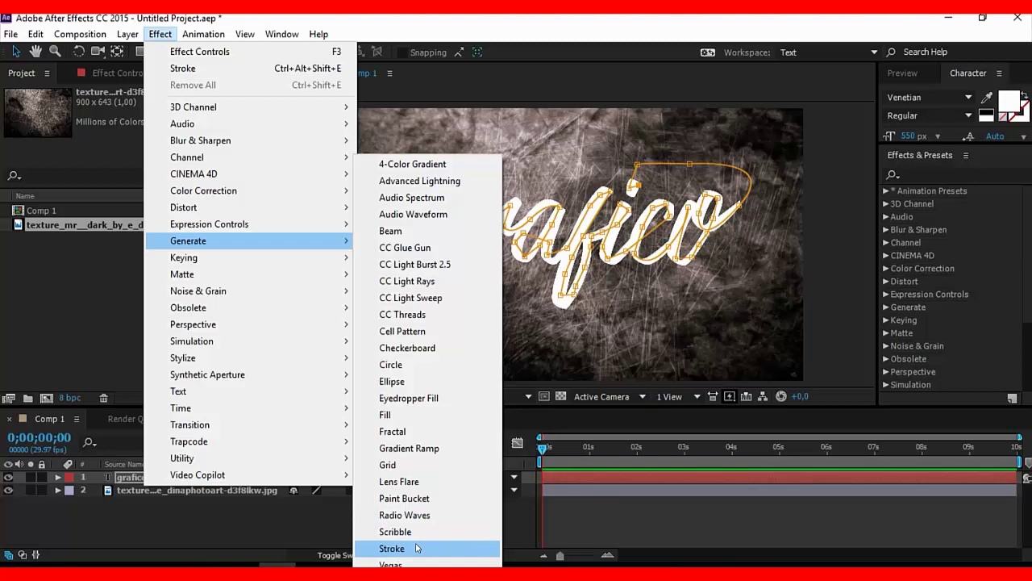
{"action": "left_click", "coordinate": [417, 549]}
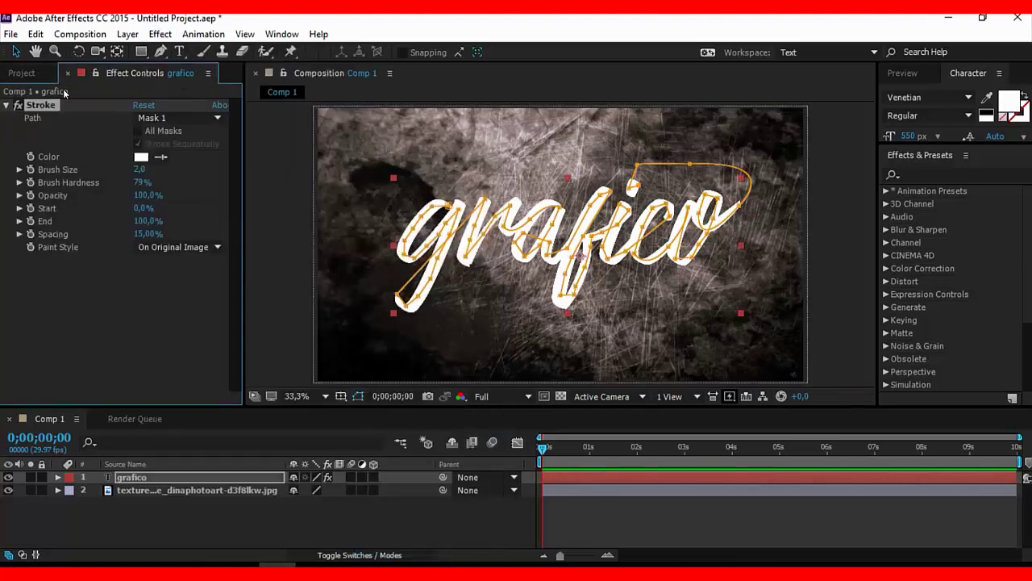
Change the Stroke colour to bright red.
{"action": "left_click", "coordinate": [141, 157]}
{"action": "left_click", "coordinate": [671, 207]}
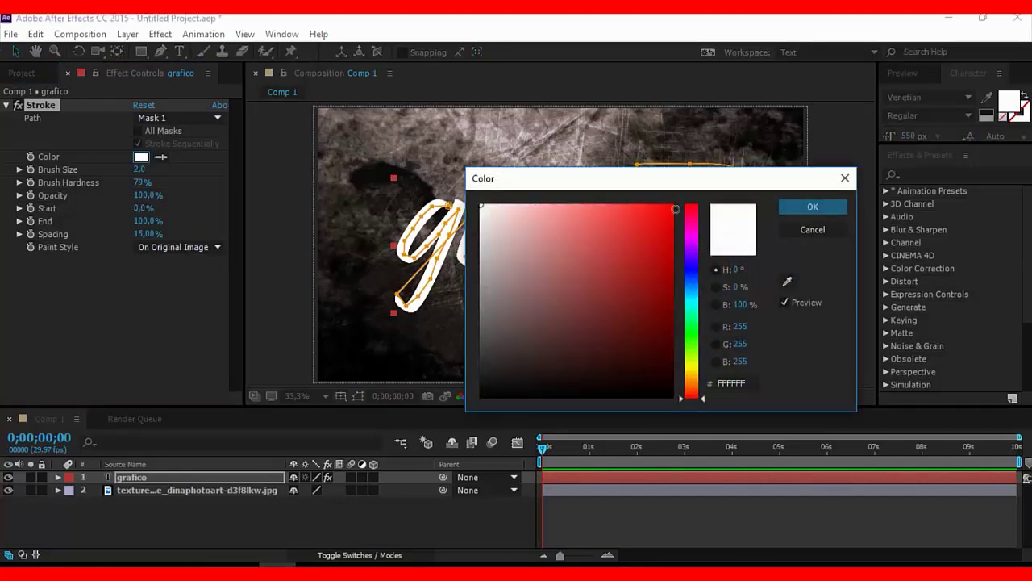
{"action": "left_click", "coordinate": [842, 211]}
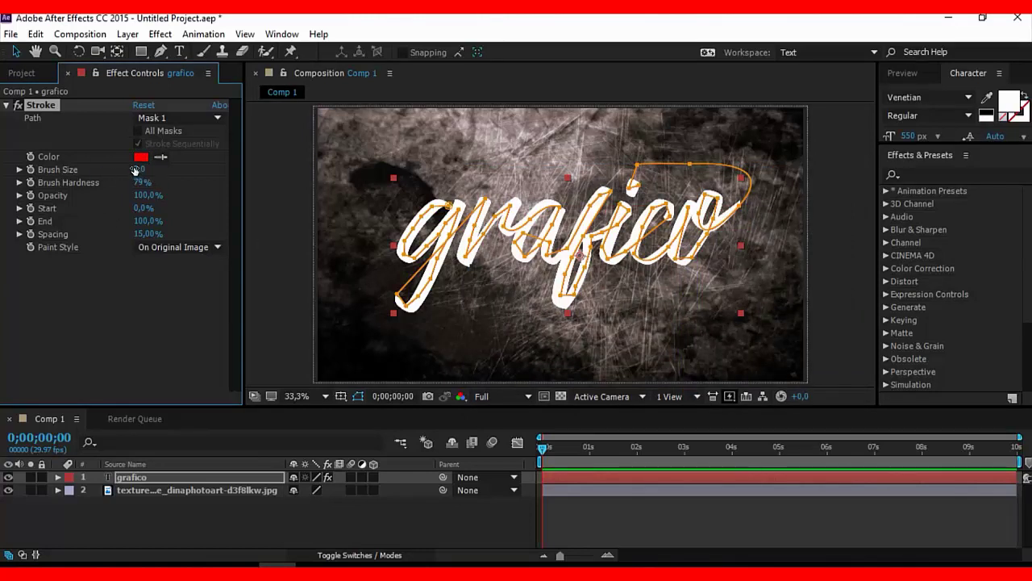
Scrub the Stroke's Brush Size up to about 36.2.
{"action": "left_click_drag", "start_coordinate": [142, 169], "coordinate": [274, 173]}
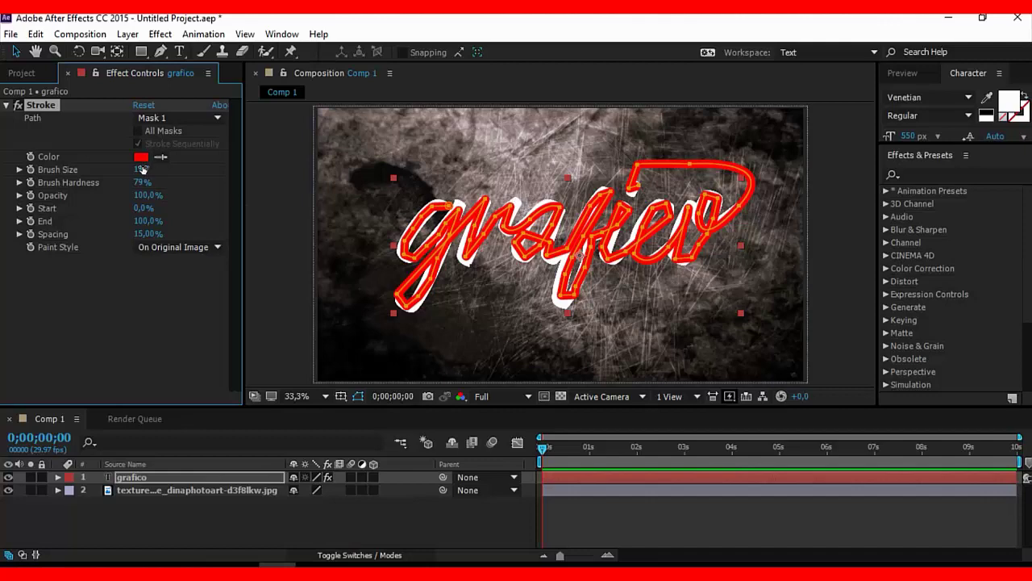
{"action": "left_click_drag", "start_coordinate": [144, 170], "coordinate": [149, 168]}
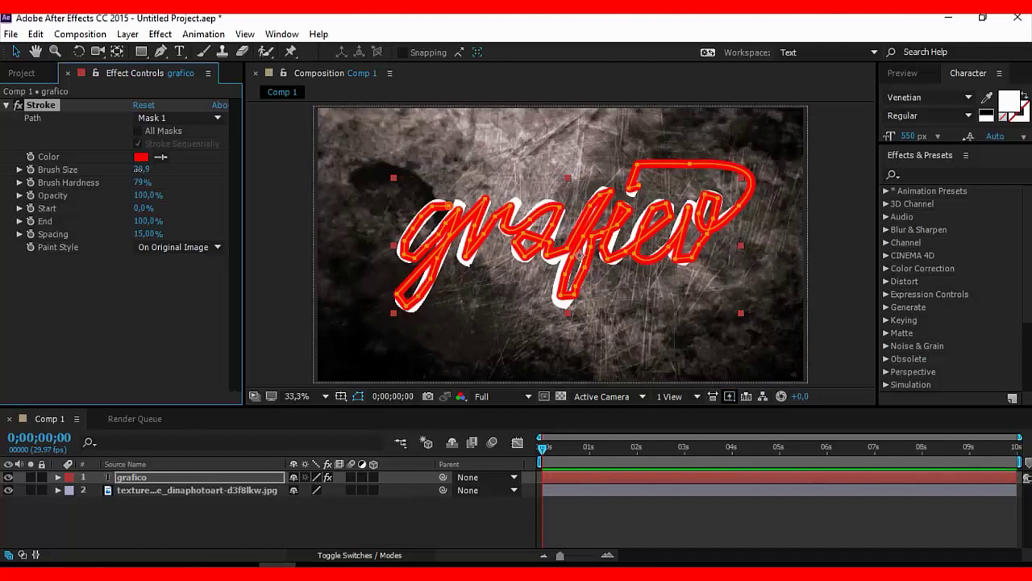
{"action": "left_click_drag", "start_coordinate": [141, 169], "coordinate": [163, 174]}
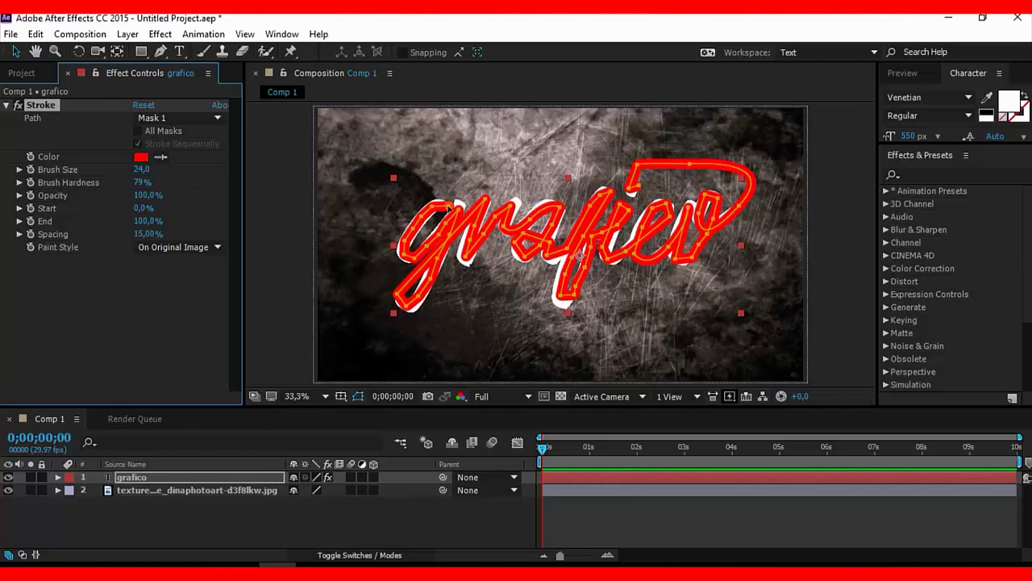
{"action": "left_click", "coordinate": [448, 208]}
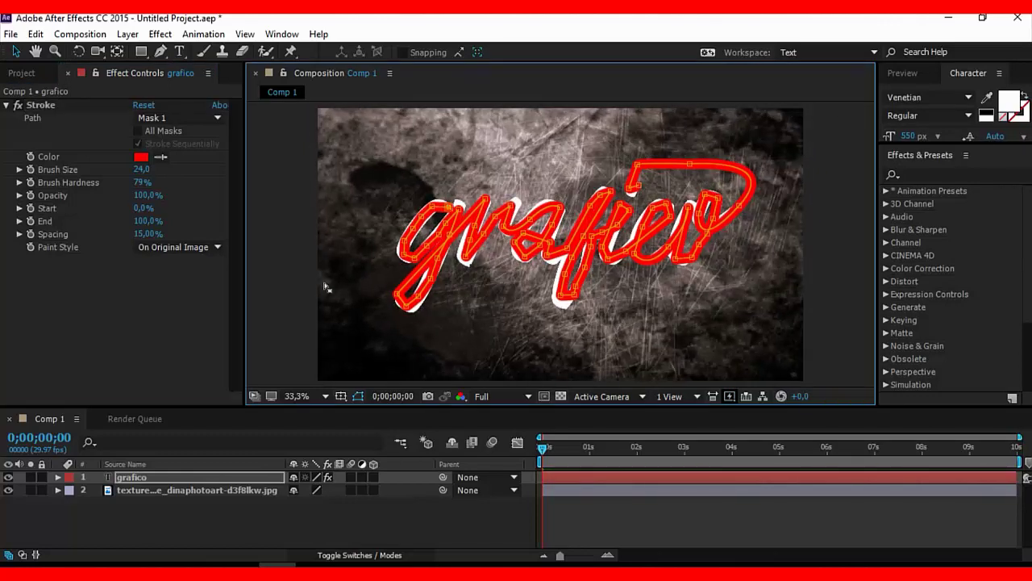
{"action": "left_click_drag", "start_coordinate": [144, 170], "coordinate": [196, 170]}
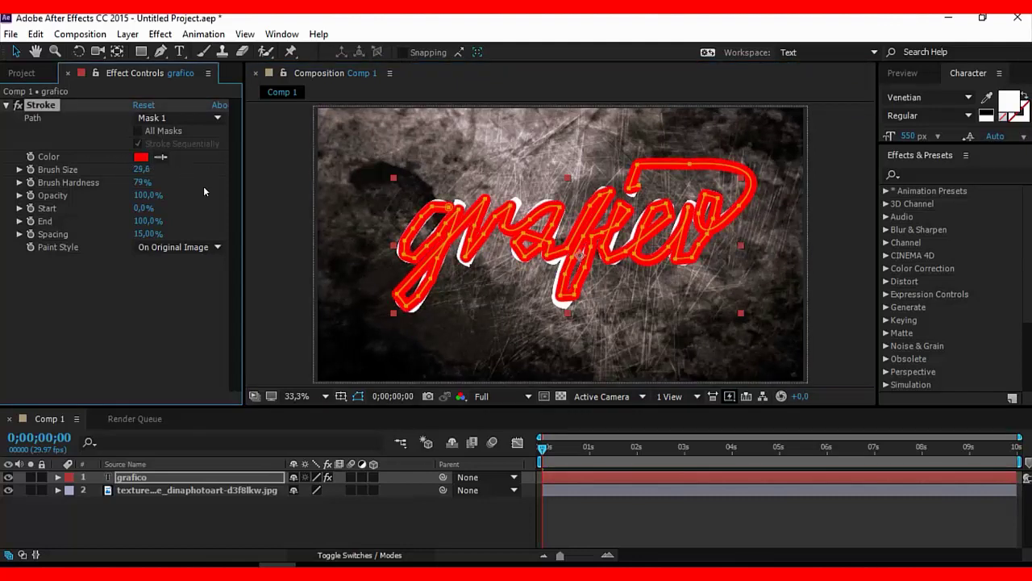
{"action": "left_click_drag", "start_coordinate": [145, 169], "coordinate": [192, 166]}
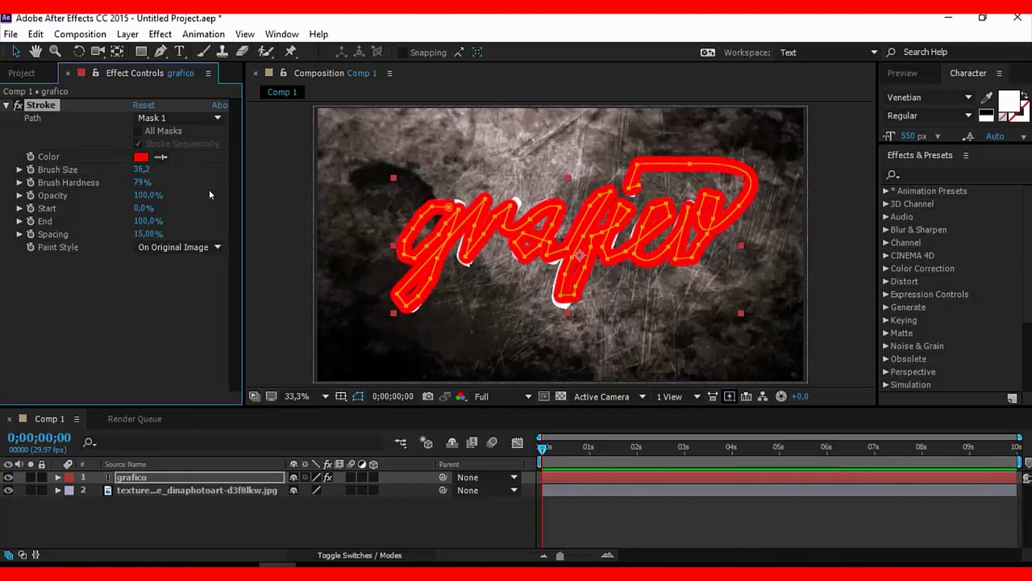
Nudge Mask 1's vertices around the f to better fit the lettering.
{"action": "left_click", "coordinate": [459, 208]}
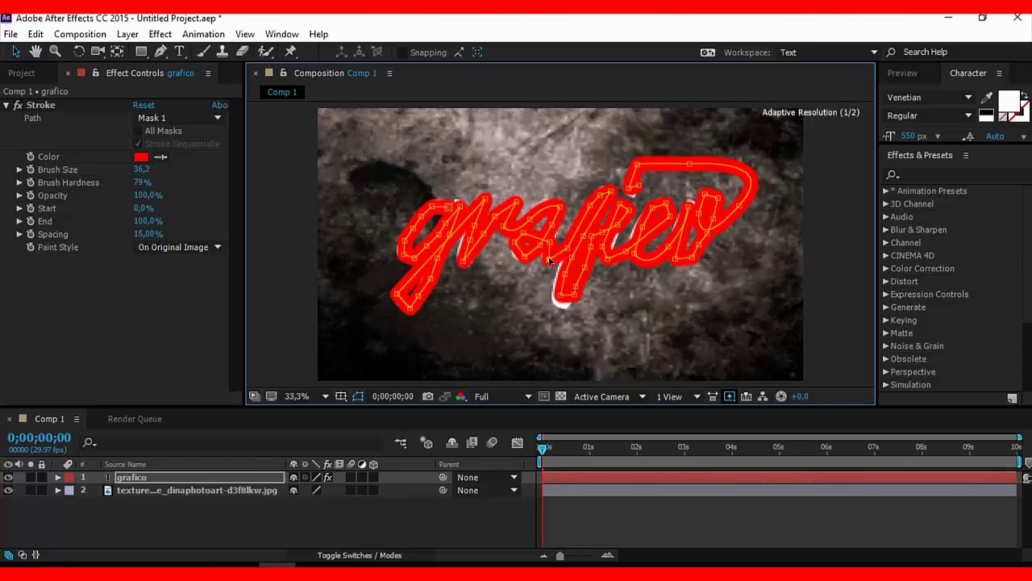
{"action": "left_click_drag", "start_coordinate": [558, 298], "coordinate": [565, 304]}
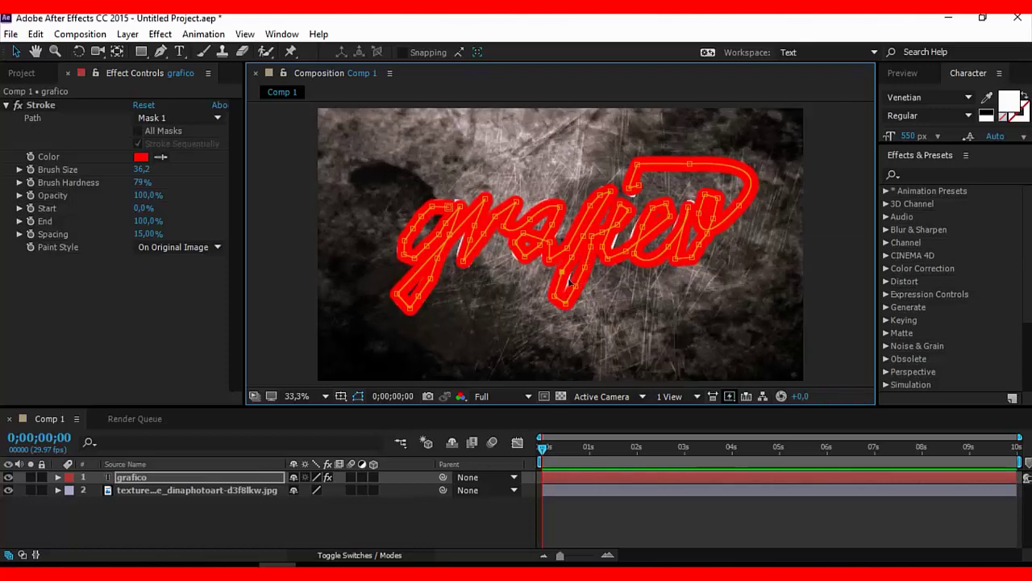
{"action": "left_click_drag", "start_coordinate": [555, 296], "coordinate": [558, 298]}
{"action": "left_click_drag", "start_coordinate": [601, 249], "coordinate": [603, 244]}
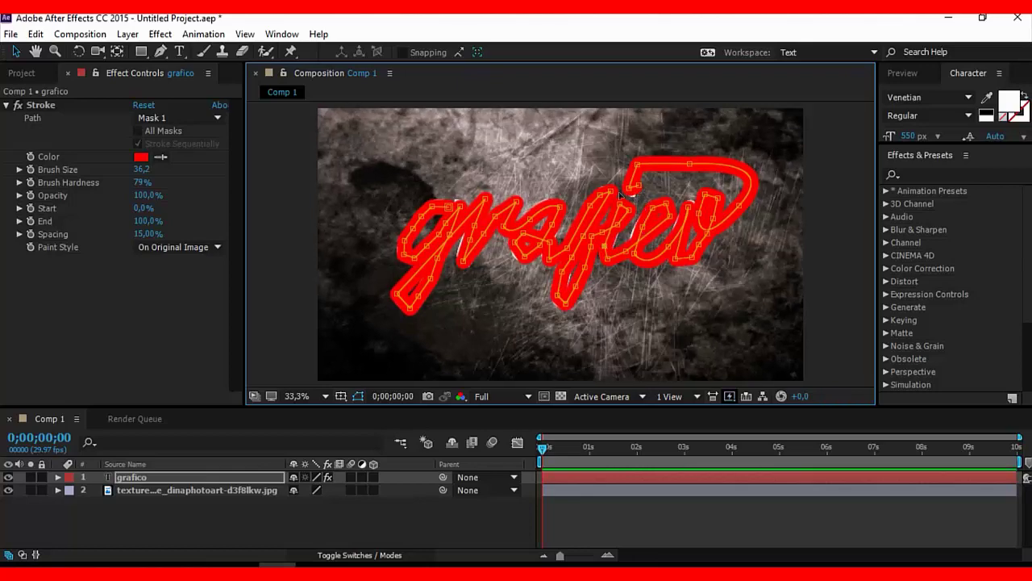
Set the Stroke's Paint Style to Reveal Original Image.
{"action": "left_click", "coordinate": [211, 249]}
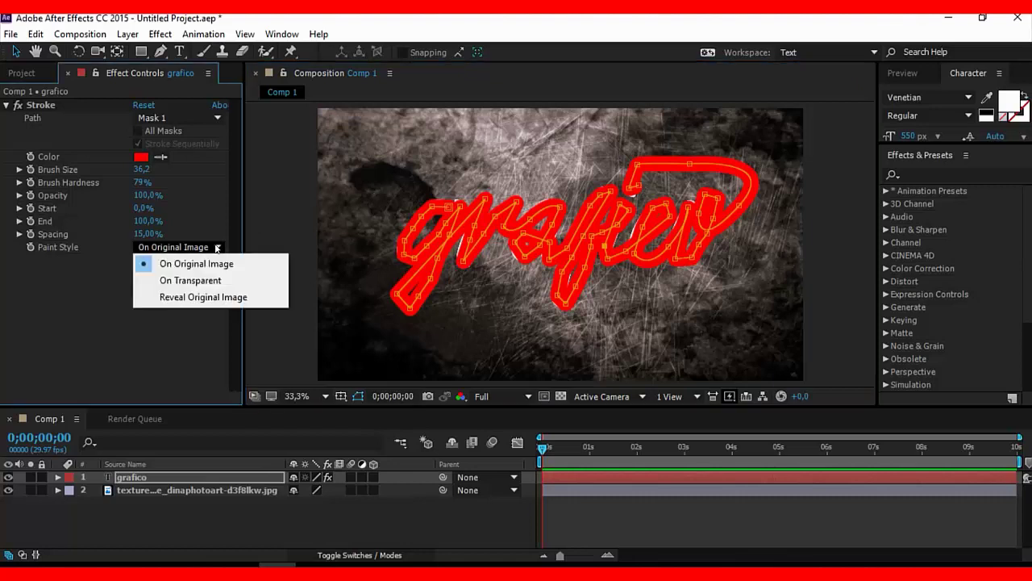
{"action": "left_click", "coordinate": [217, 297]}
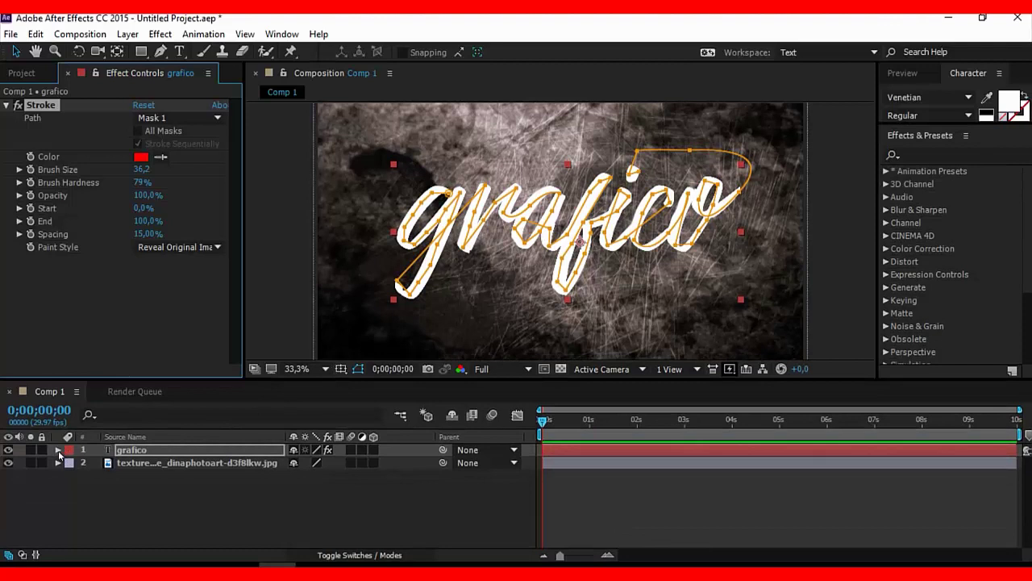
Twirl open the grafico layer's Stroke properties, select End, and end the work area at 5 s.
{"action": "left_click", "coordinate": [58, 449]}
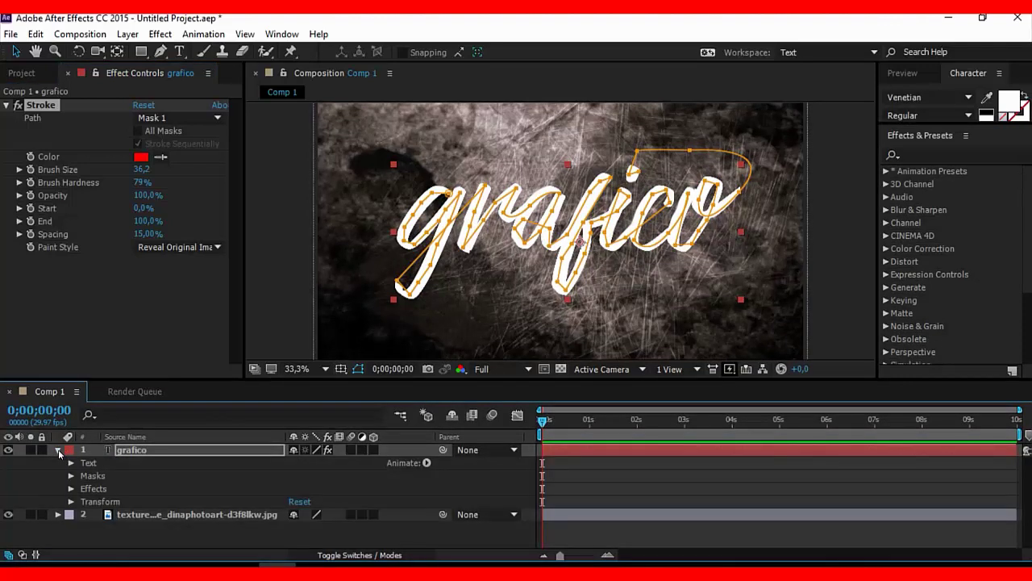
{"action": "left_click", "coordinate": [71, 489]}
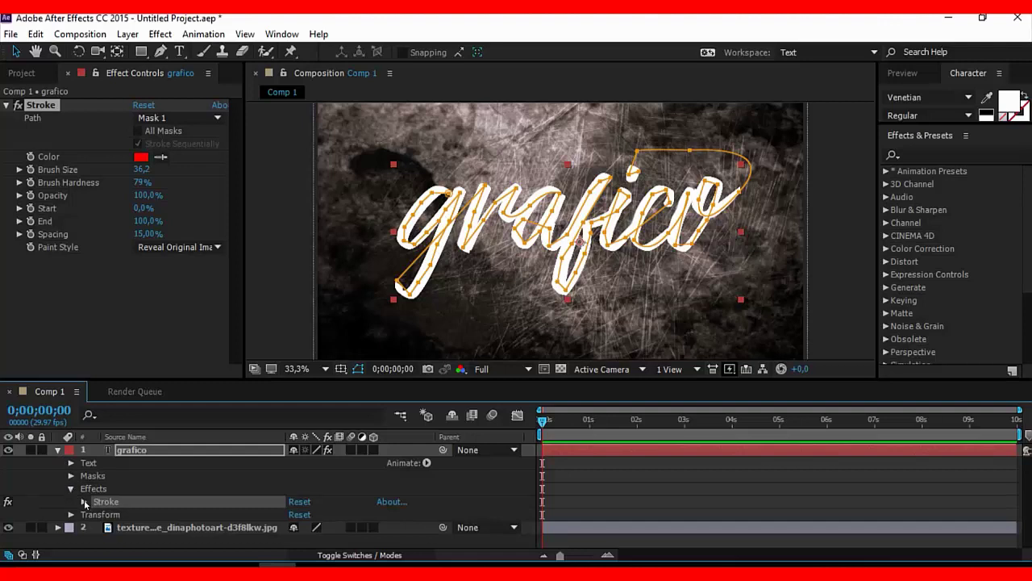
{"action": "left_click", "coordinate": [83, 502]}
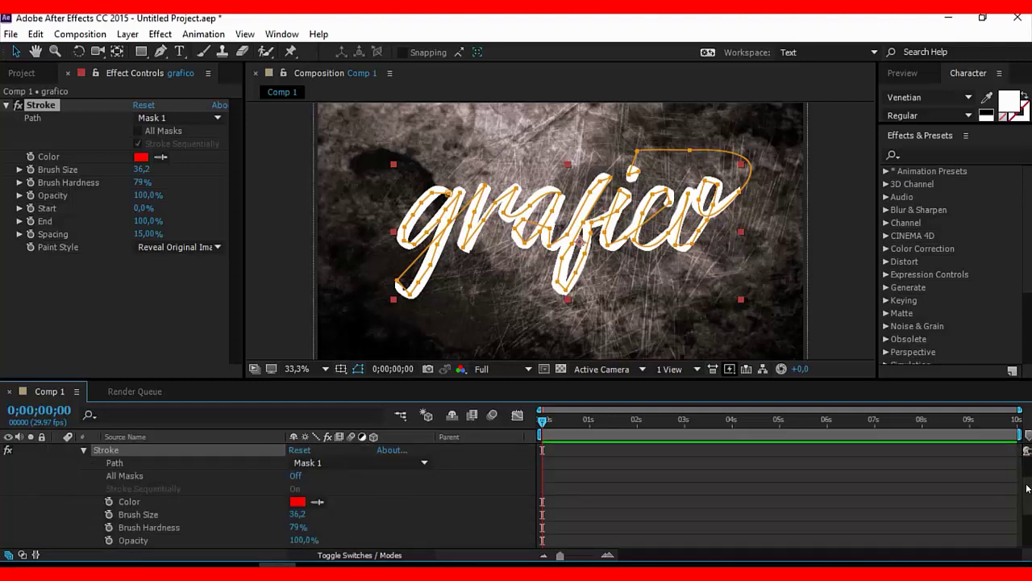
{"action": "scroll", "coordinate": [150, 512], "scroll_direction": "down", "scroll_amount": 2}
{"action": "scroll", "coordinate": [150, 511], "scroll_direction": "down", "scroll_amount": 2}
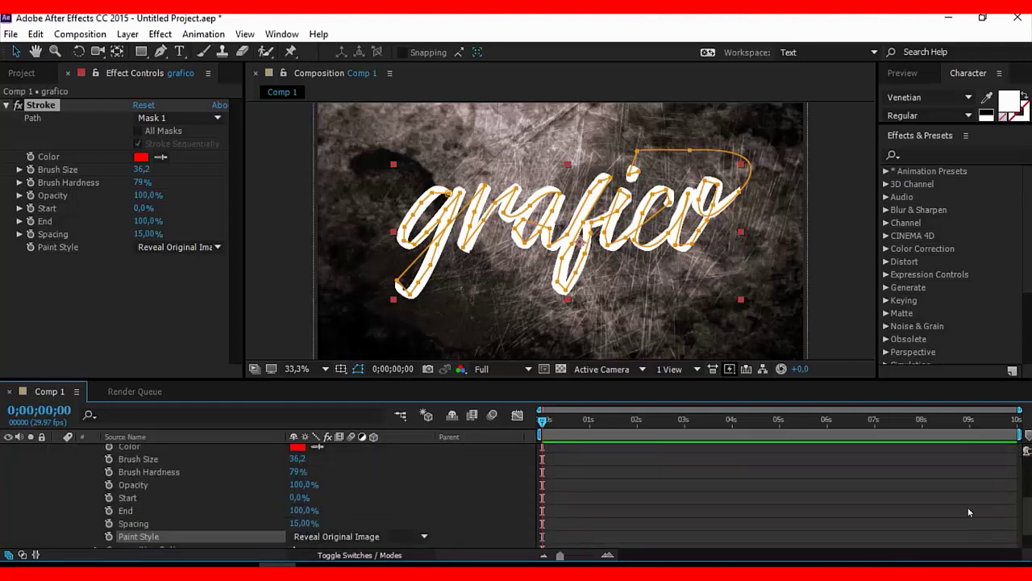
{"action": "left_click", "coordinate": [142, 506]}
{"action": "left_click", "coordinate": [163, 496]}
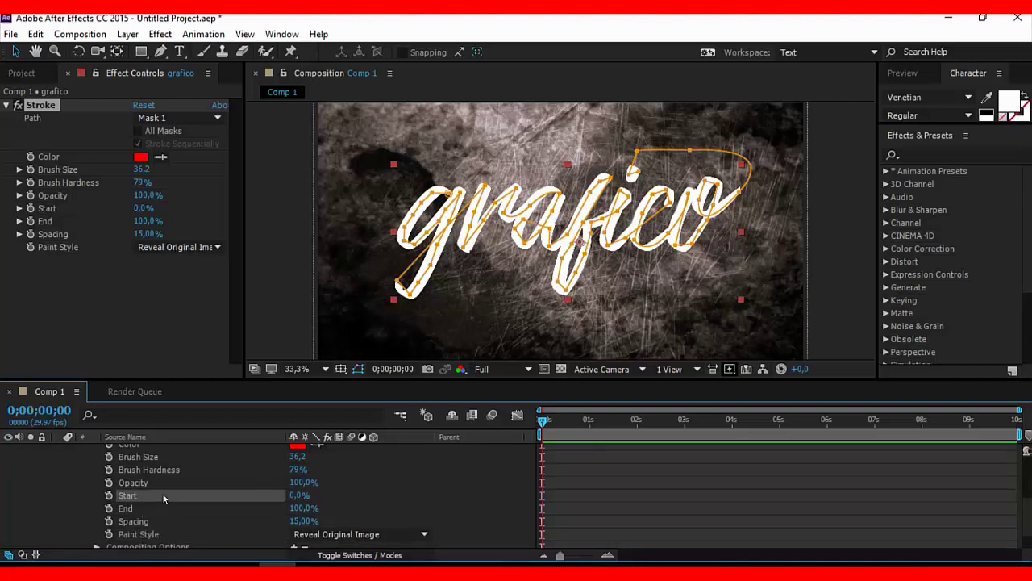
{"action": "left_click", "coordinate": [165, 504]}
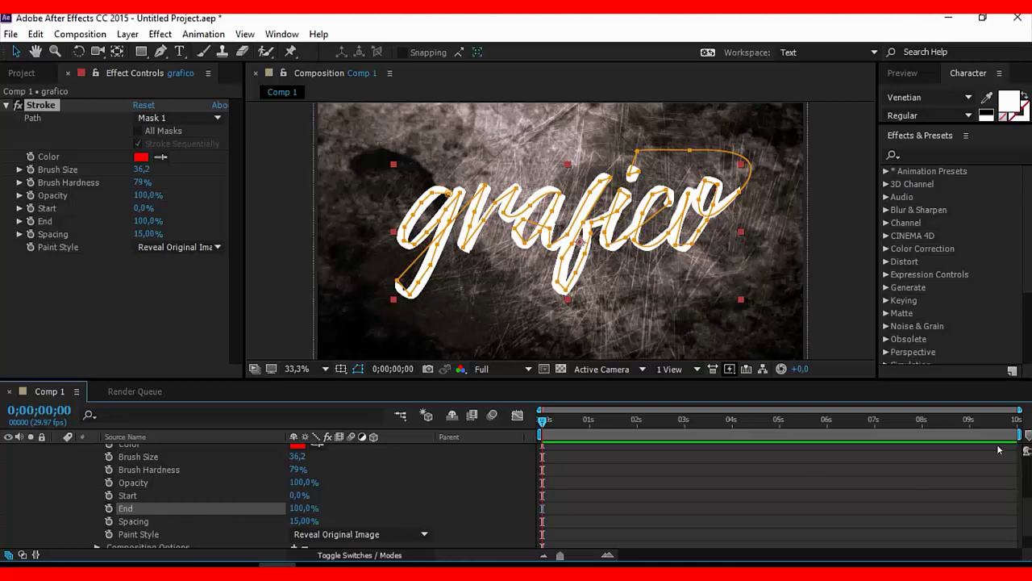
{"action": "left_click_drag", "start_coordinate": [1010, 429], "coordinate": [784, 433]}
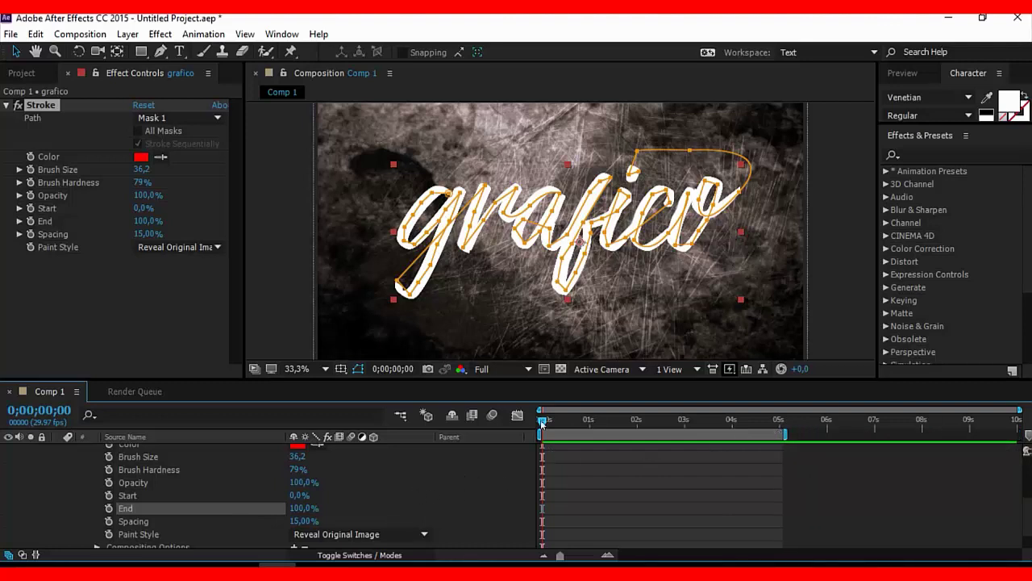
Keyframe Stroke End from 0% at 0 s to 100% at about 4 s.
{"action": "left_click_drag", "start_coordinate": [547, 422], "coordinate": [540, 423]}
{"action": "left_click", "coordinate": [109, 509]}
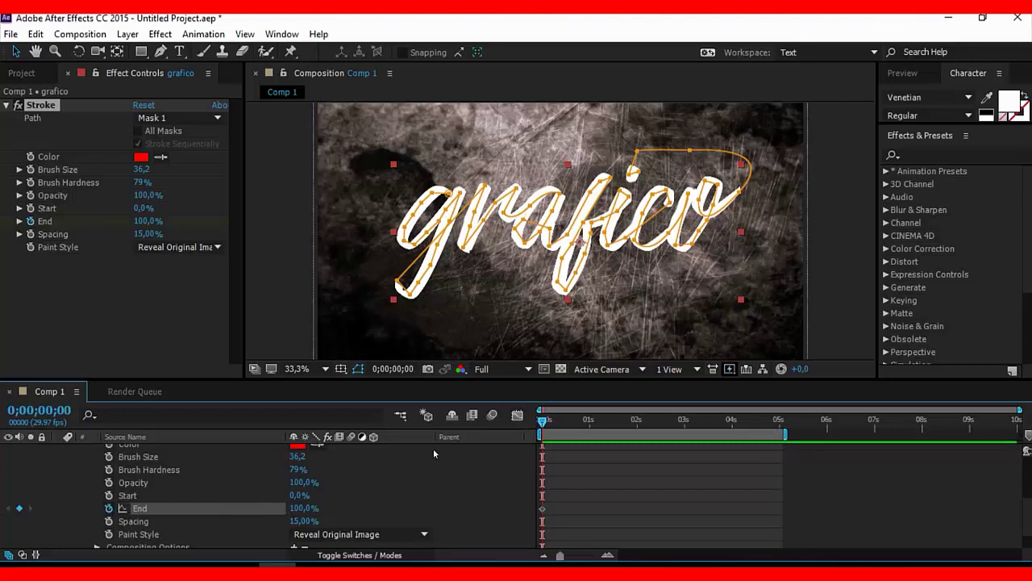
{"action": "left_click_drag", "start_coordinate": [307, 508], "coordinate": [194, 505]}
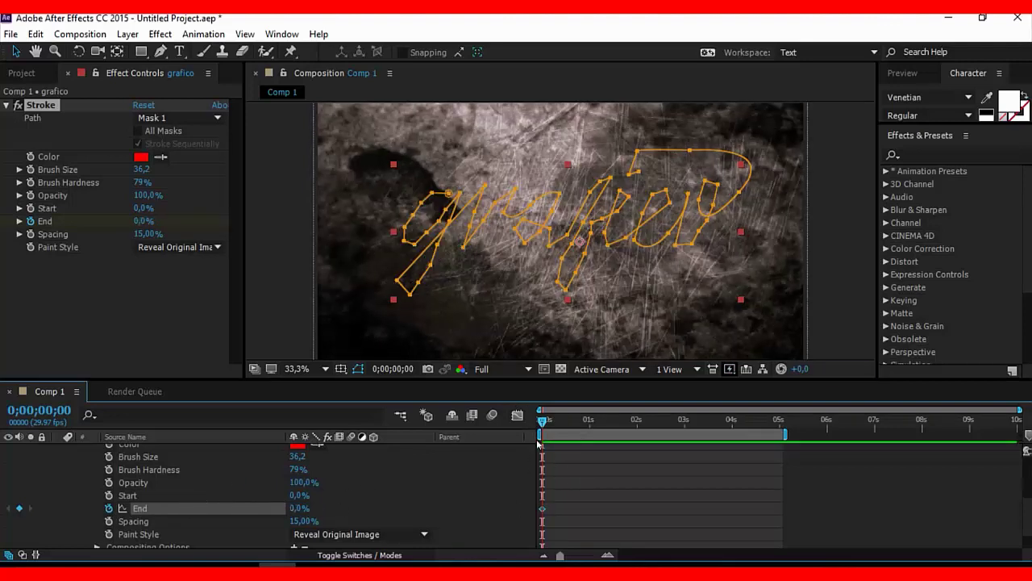
{"action": "left_click_drag", "start_coordinate": [543, 427], "coordinate": [744, 435]}
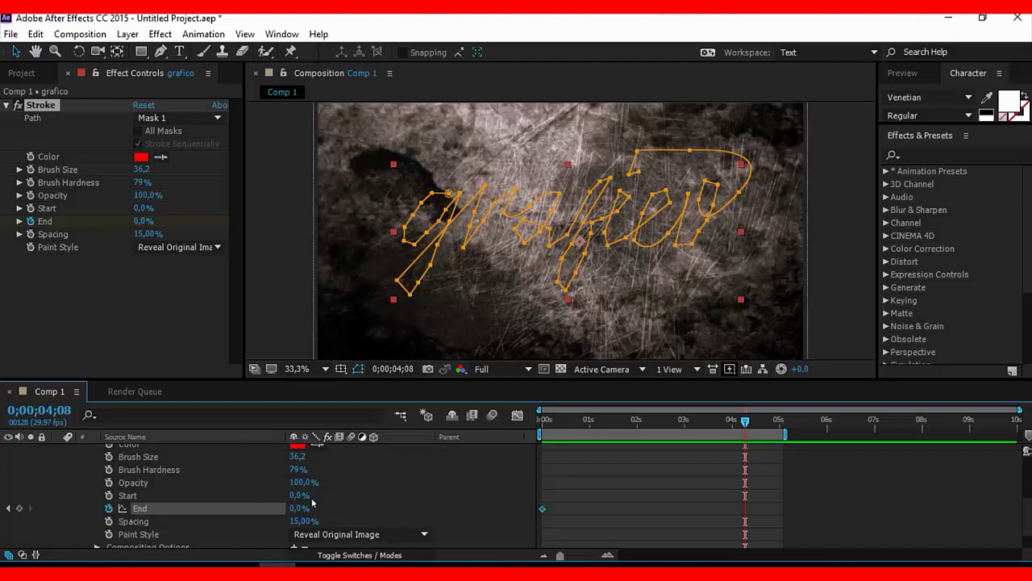
{"action": "left_click_drag", "start_coordinate": [298, 510], "coordinate": [410, 517]}
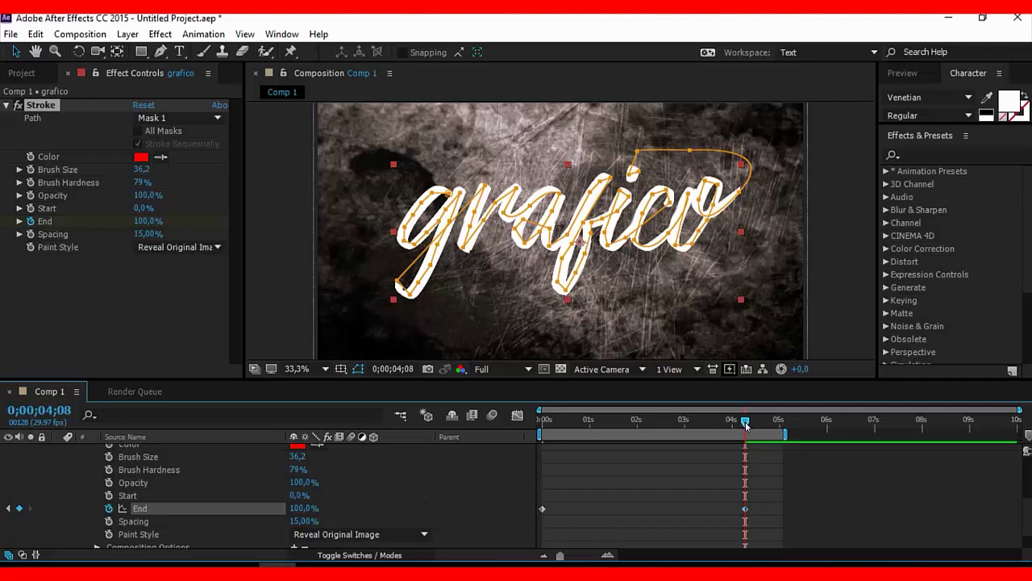
{"action": "mouse_move", "coordinate": [745, 425]}
{"action": "left_mouse_down"}
{"action": "mouse_move", "coordinate": [542, 421]}
{"action": "mouse_move", "coordinate": [765, 414]}
{"action": "left_mouse_up"}
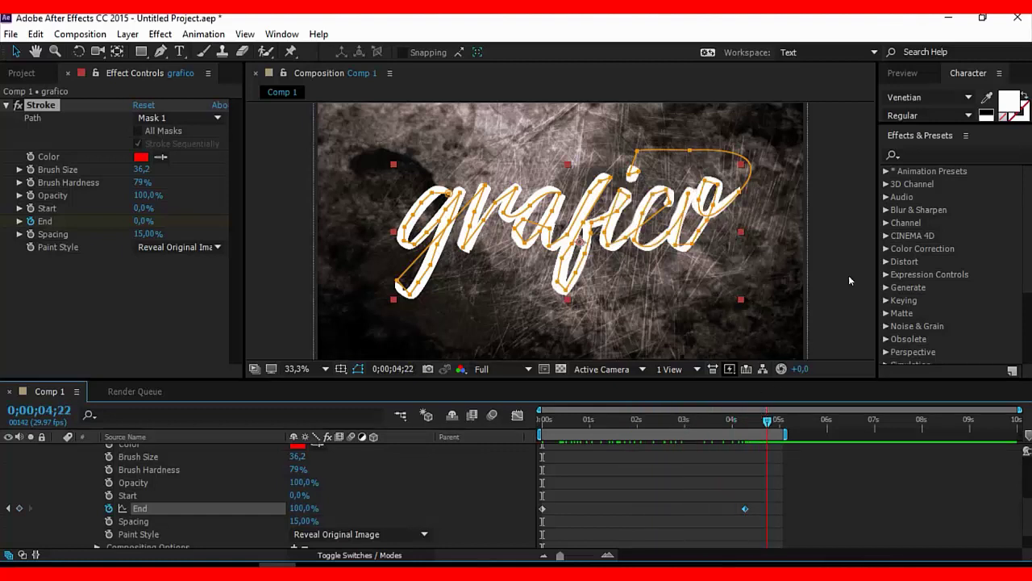
Preview Comp 1 from the start to watch grafico write on.
{"action": "left_click", "coordinate": [903, 72]}
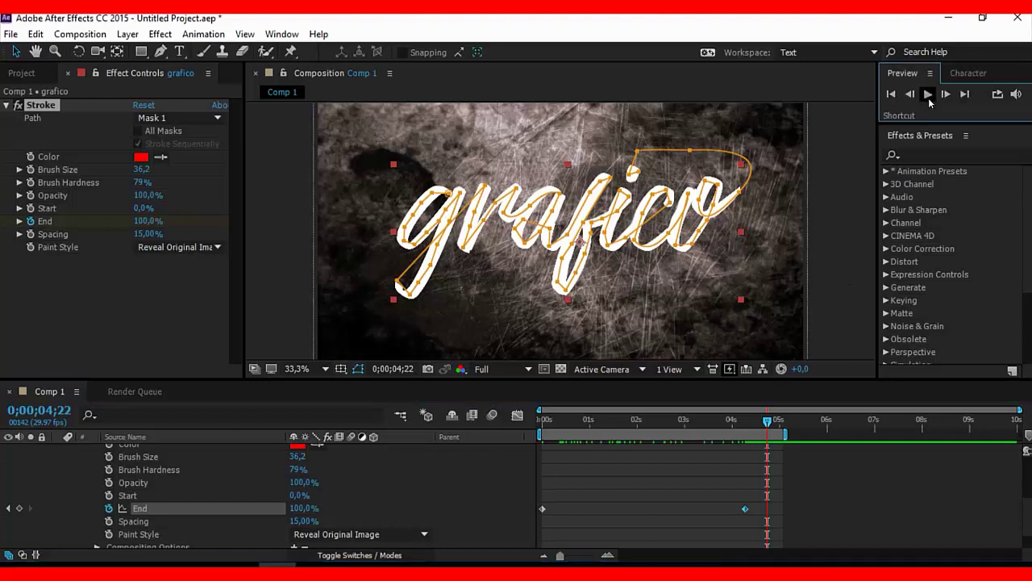
{"action": "left_click", "coordinate": [928, 95]}
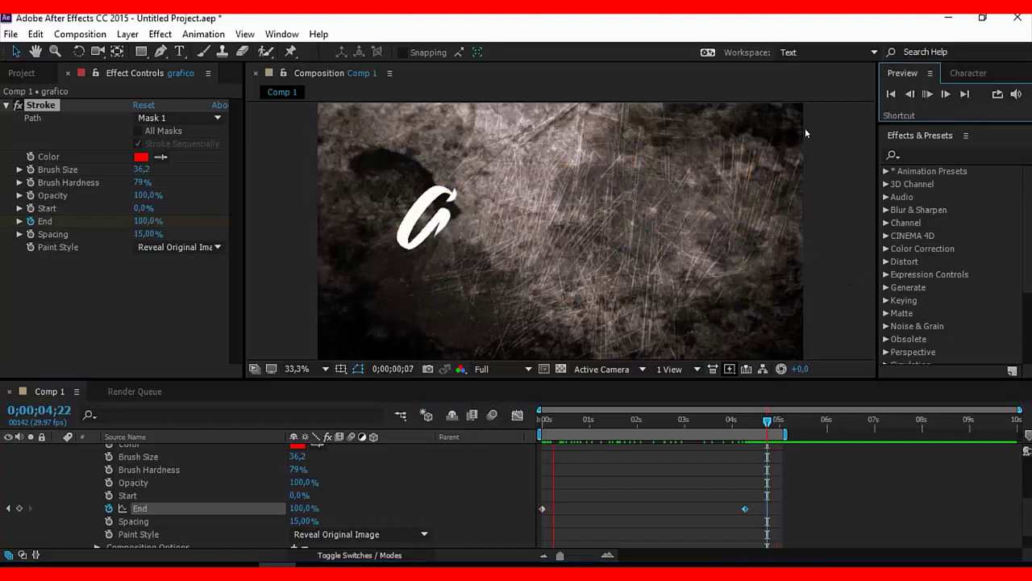